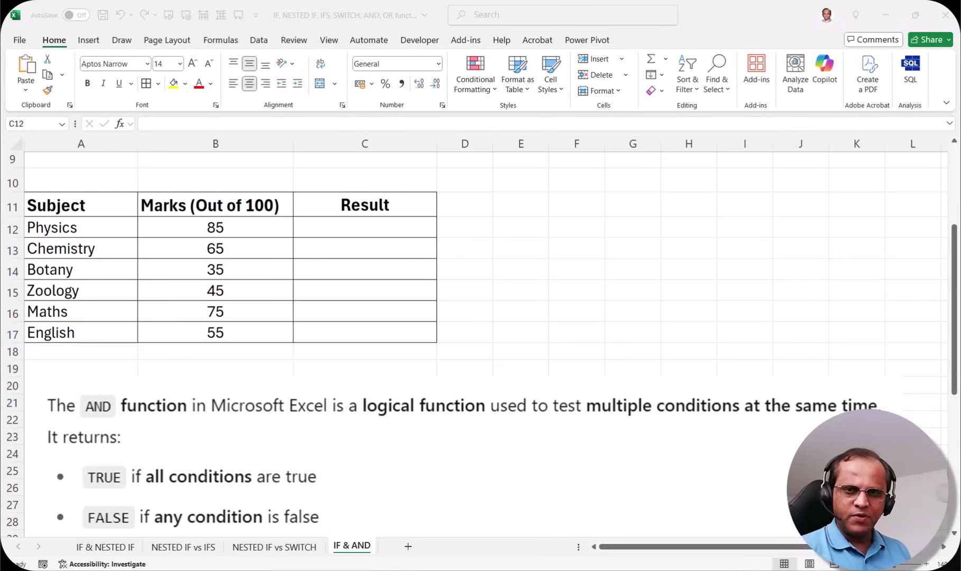
Step: View the earlier IFS example on the NESTED IF vs IFS sheet and return to the IF & AND sheet
{"action": "key", "text": "alt+Tab"}
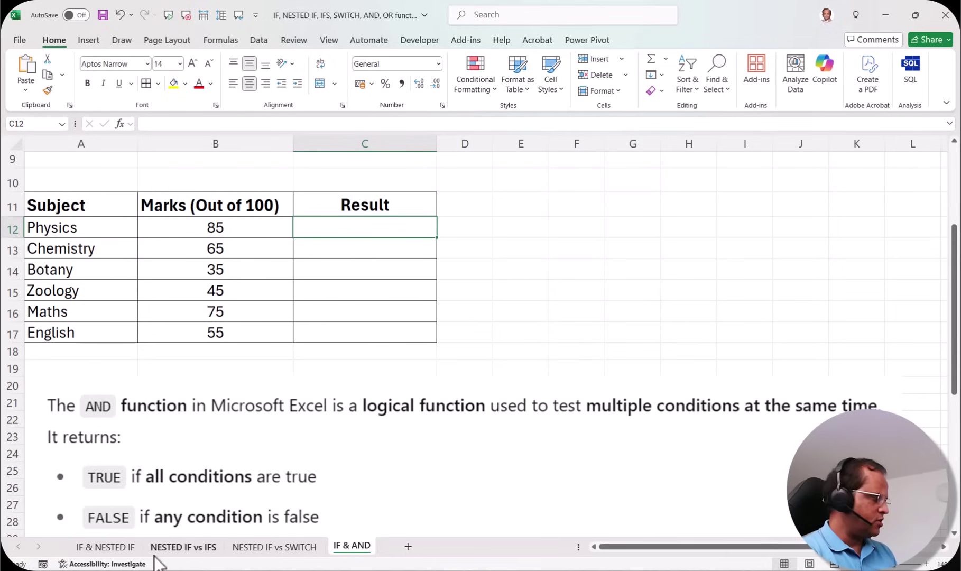
{"action": "left_click", "coordinate": [172, 549]}
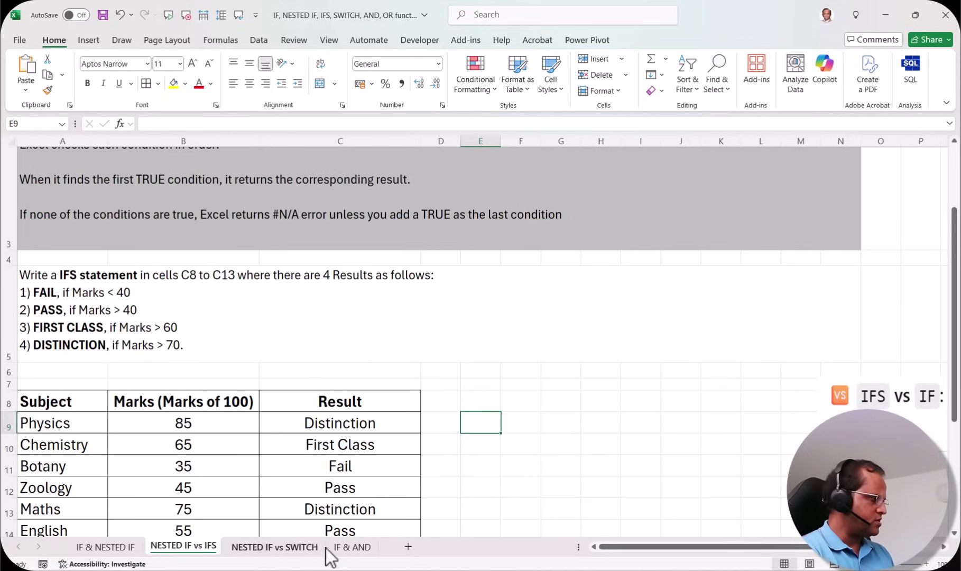
{"action": "left_click", "coordinate": [350, 551]}
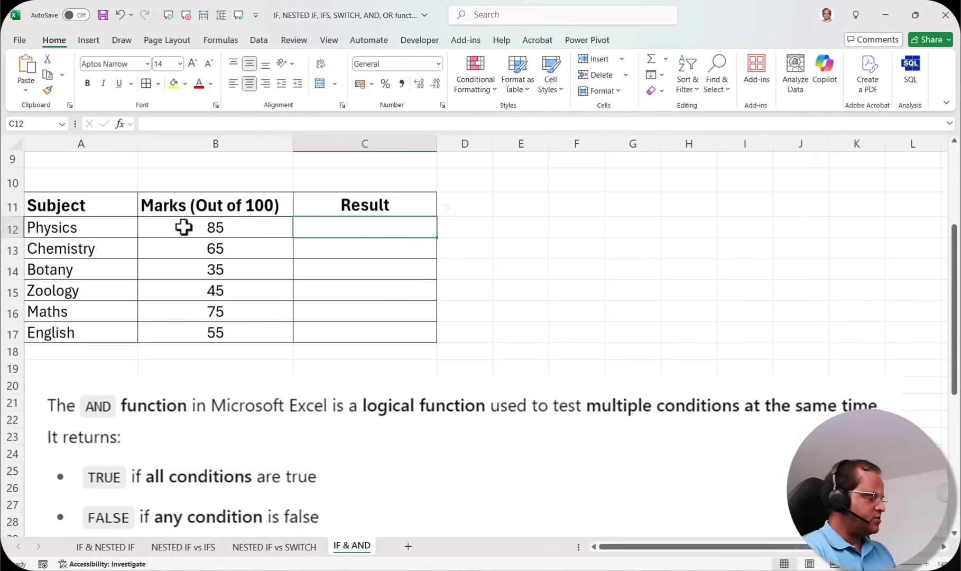
Step: Start an IF formula in C12 that returns "Distinction" when B12>=70, using semicolons as argument separators
{"action": "type", "text": "=IF("}
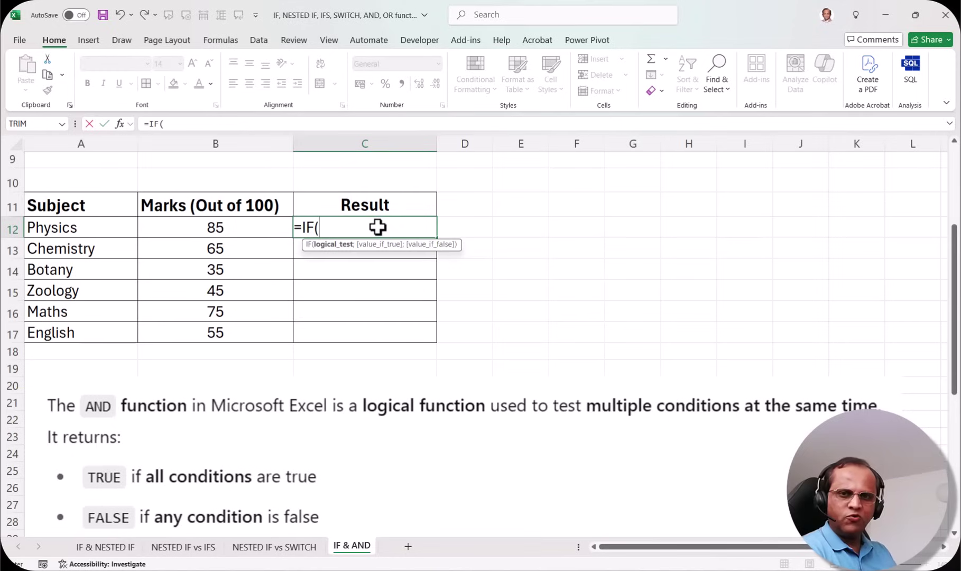
{"action": "left_click", "coordinate": [216, 233]}
{"action": "type", "text": ">="}
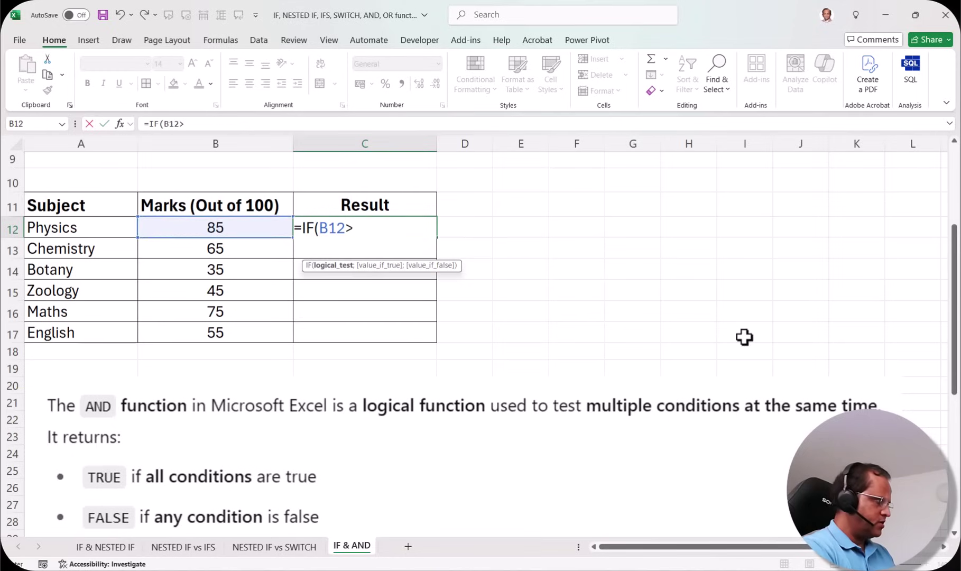
{"action": "type", "text": "70"}
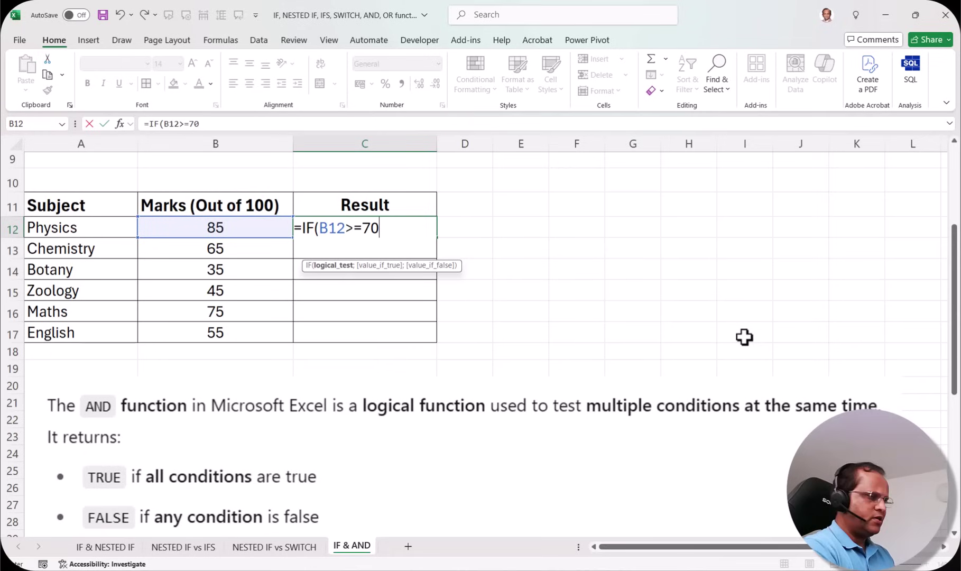
{"action": "type", "text": ";\"D"}
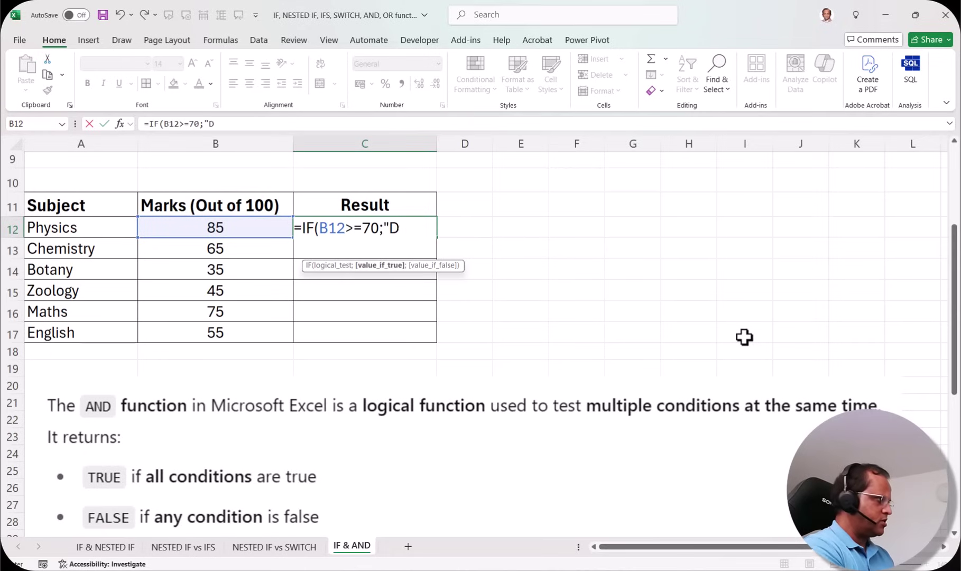
{"action": "type", "text": "istinction\";"}
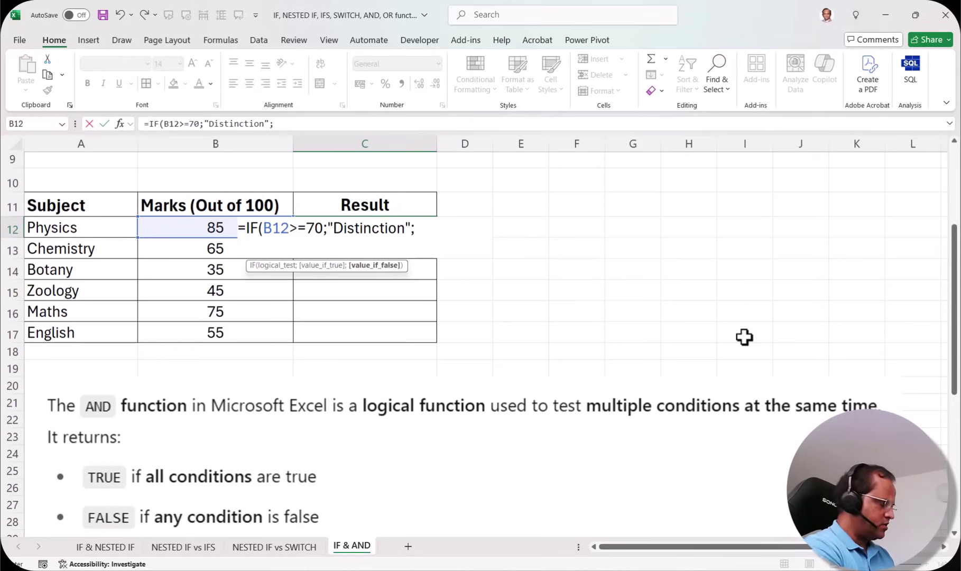
Step: Nest a second IF in the C12 formula that returns "First Class" when B12>=60
{"action": "type", "text": "if"}
{"action": "key", "text": "Tab"}
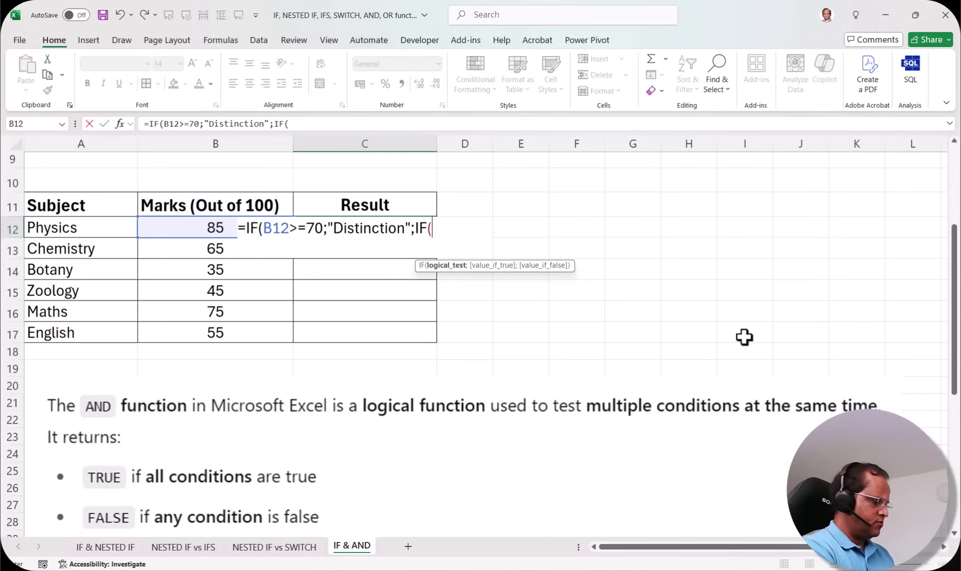
{"action": "type", "text": "B12>"}
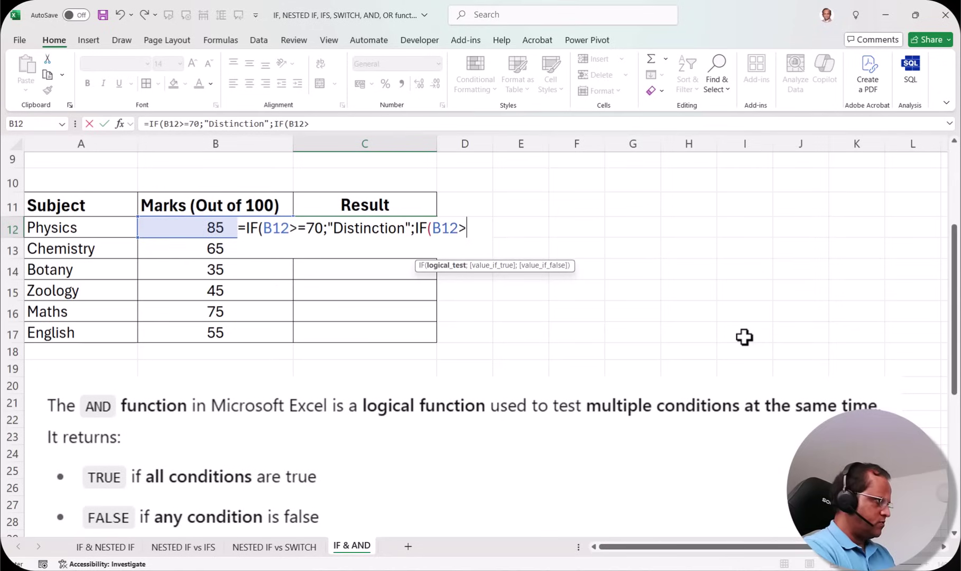
{"action": "type", "text": "="}
{"action": "key", "text": "BackSpace"}
{"action": "type", "text": "=6"}
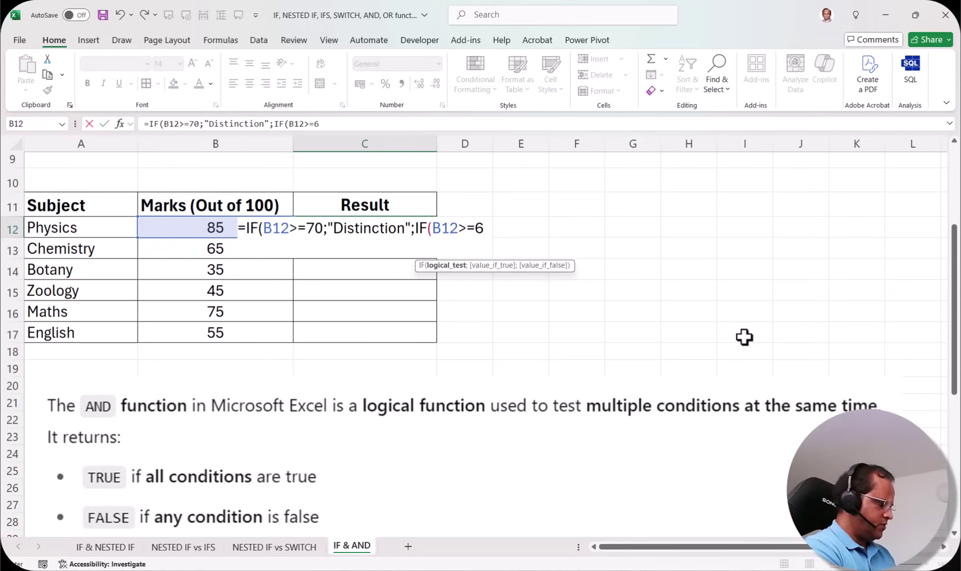
{"action": "type", "text": "0;\"First Class"}
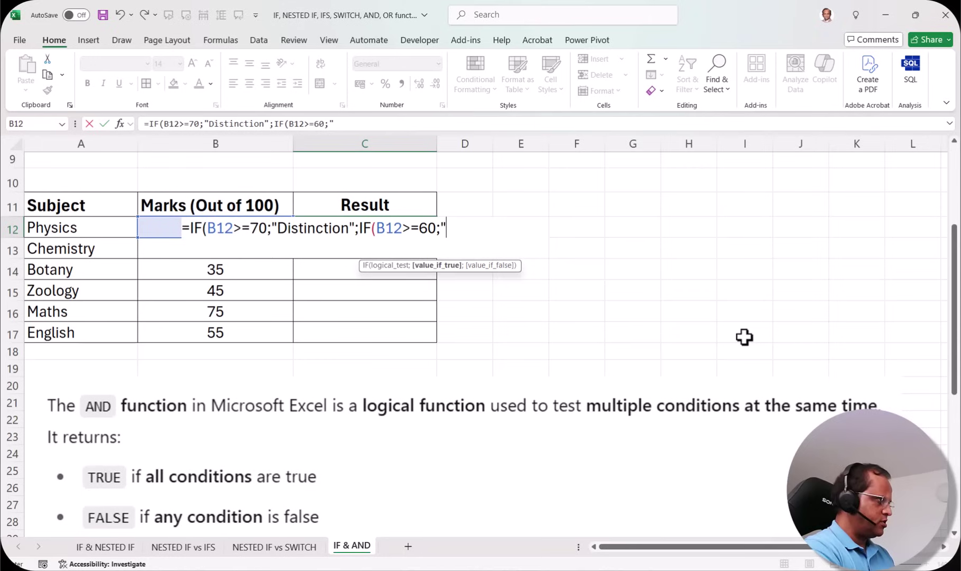
{"action": "type", "text": "\";"}
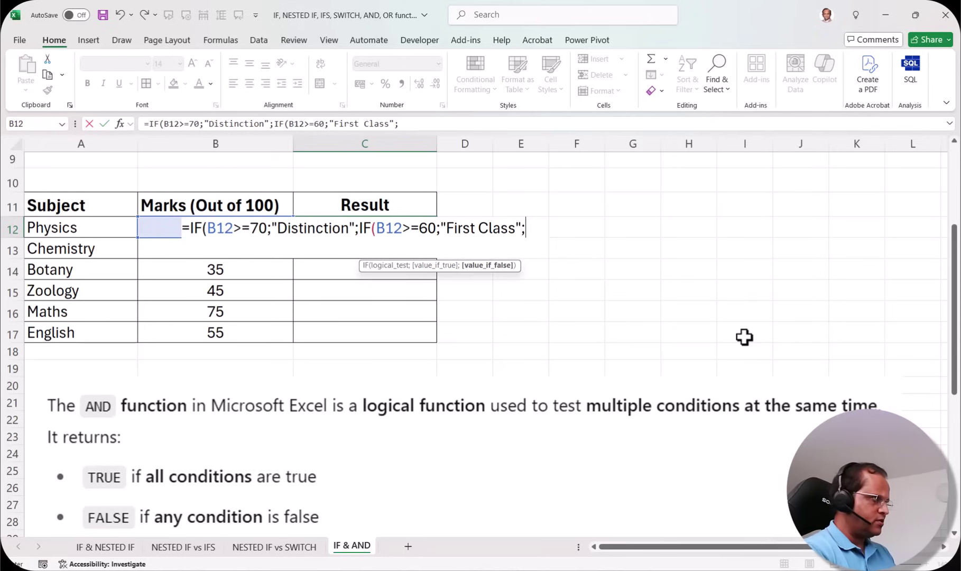
Step: Nest a third IF testing B12>=40 with results "Pass" and "Fail", close all three parentheses and submit the C12 formula
{"action": "type", "text": "IF("}
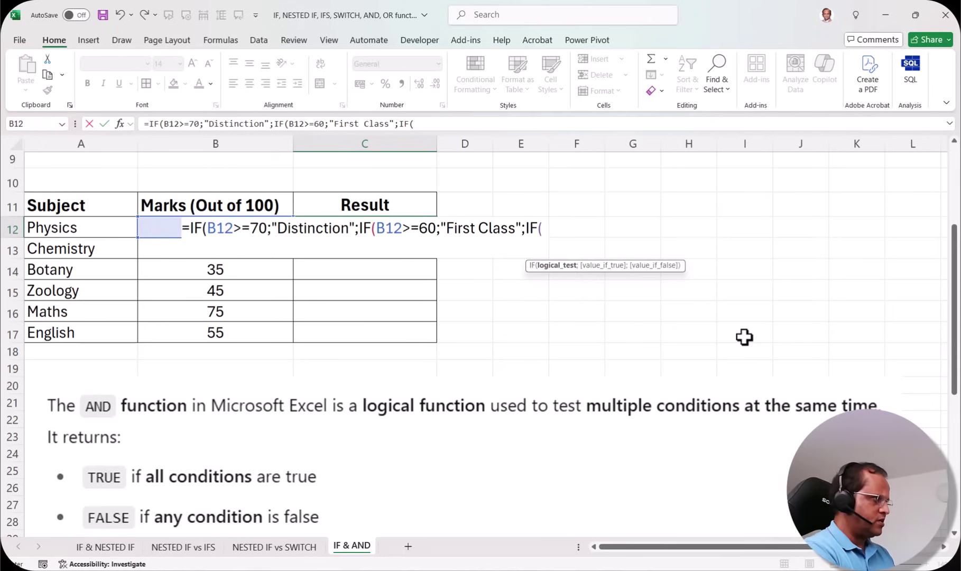
{"action": "left_click", "coordinate": [170, 226]}
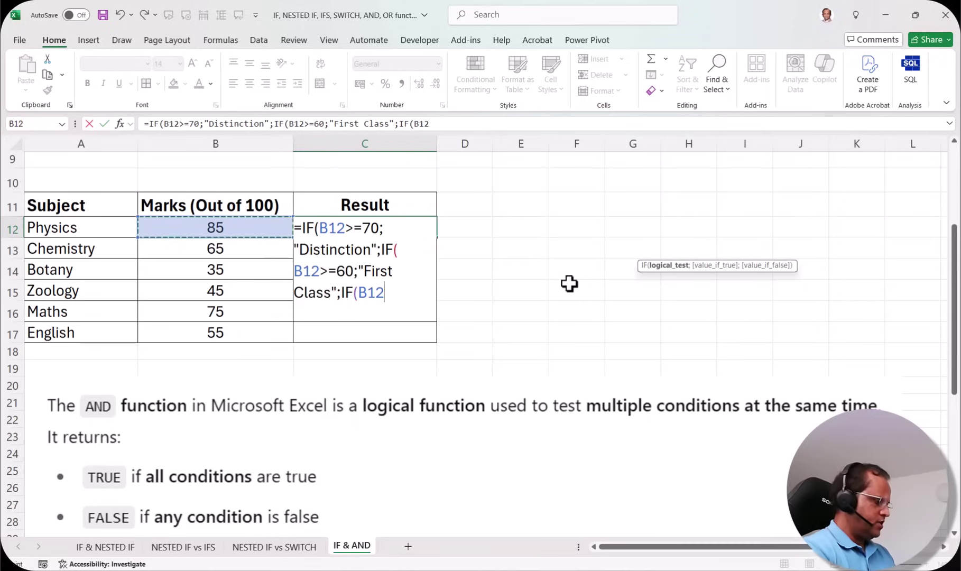
{"action": "type", "text": ">=40\""}
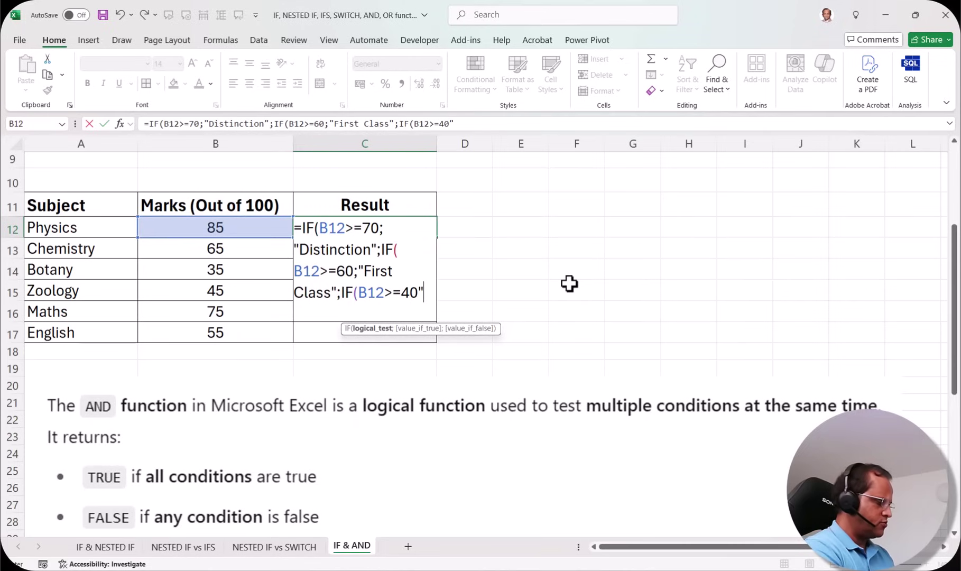
{"action": "type", "text": "Pass\";"}
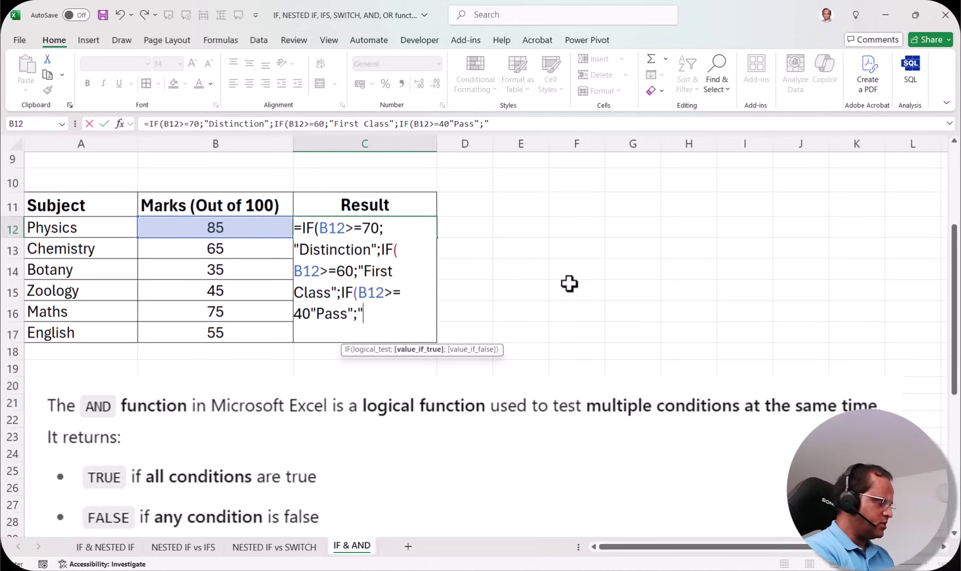
{"action": "type", "text": "\"Fail\")"}
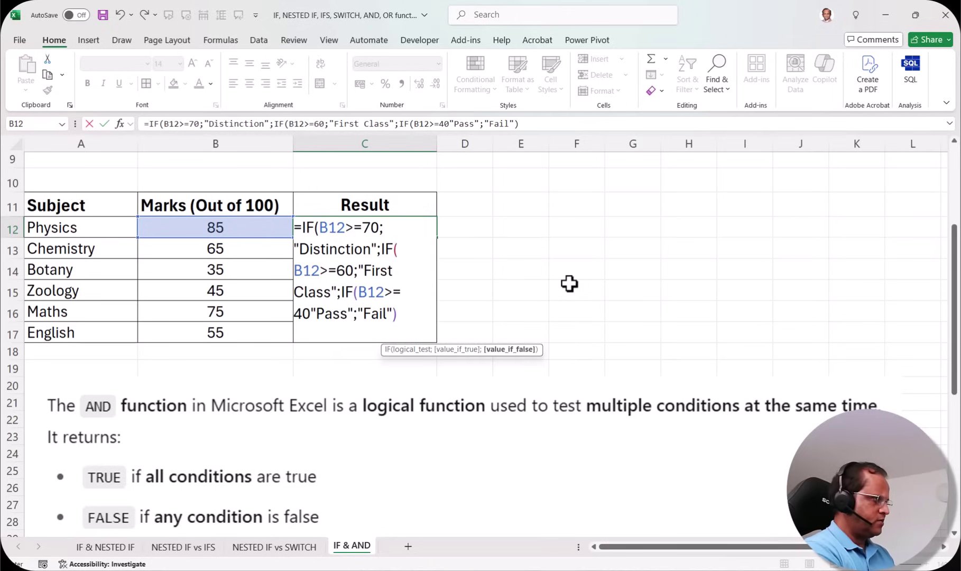
{"action": "type", "text": "))"}
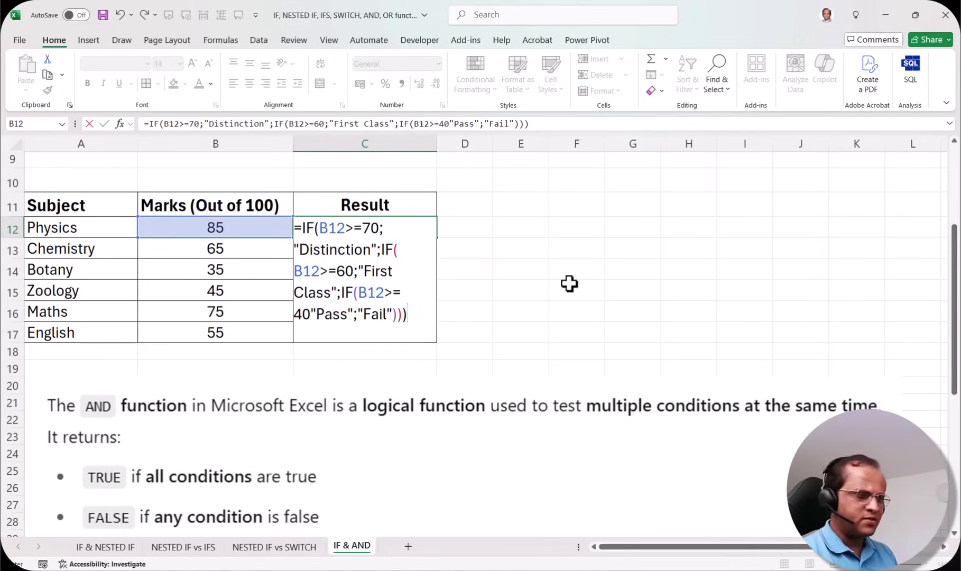
{"action": "key", "text": "Return"}
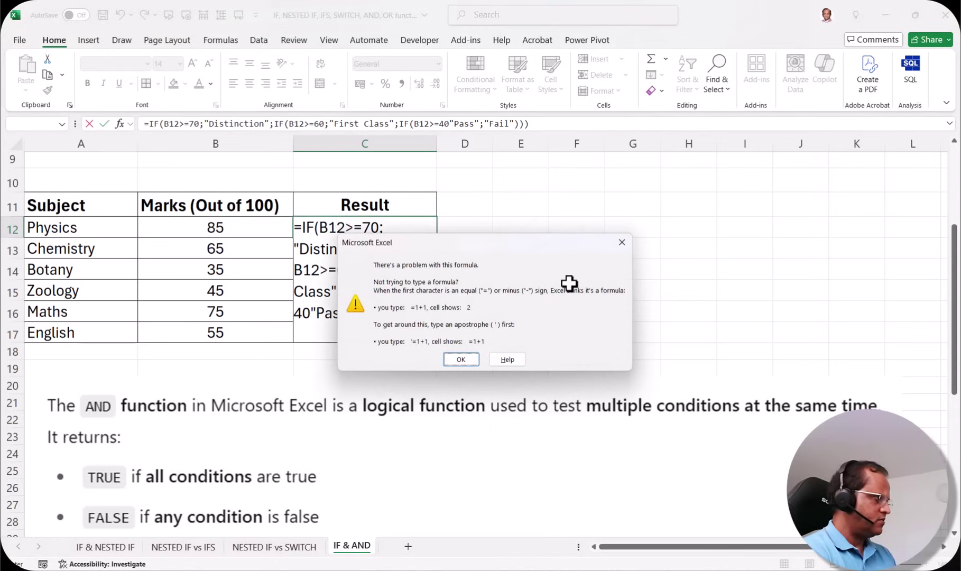
Step: Correct the C12 formula by inserting the missing semicolon between 40 and "Pass", and enter it
{"action": "left_click", "coordinate": [448, 356]}
{"action": "left_click", "coordinate": [311, 314]}
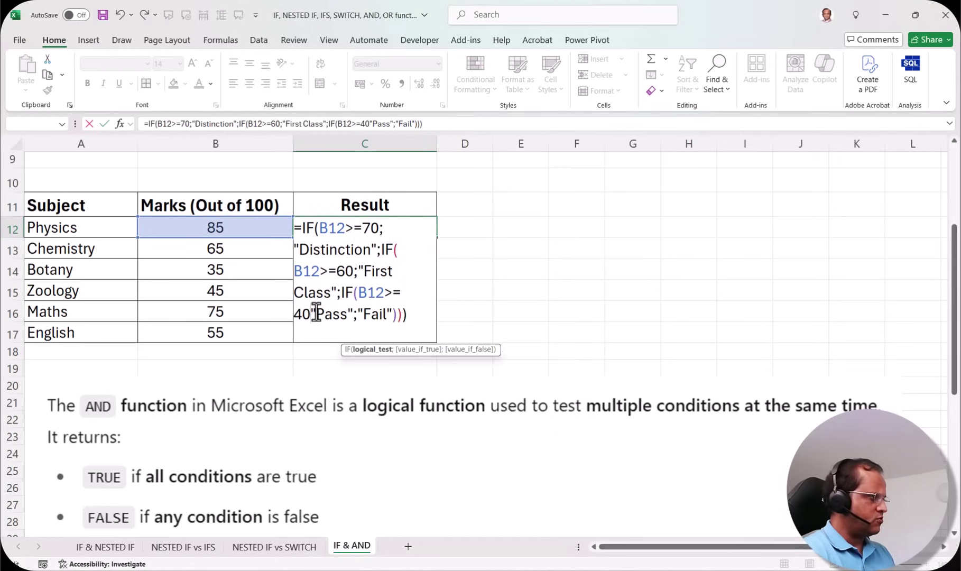
{"action": "type", "text": ";"}
{"action": "key", "text": "Return"}
Step: Fill the nested IF formula from C12 down to C17 and check the copied formula in C14
{"action": "left_click", "coordinate": [390, 226]}
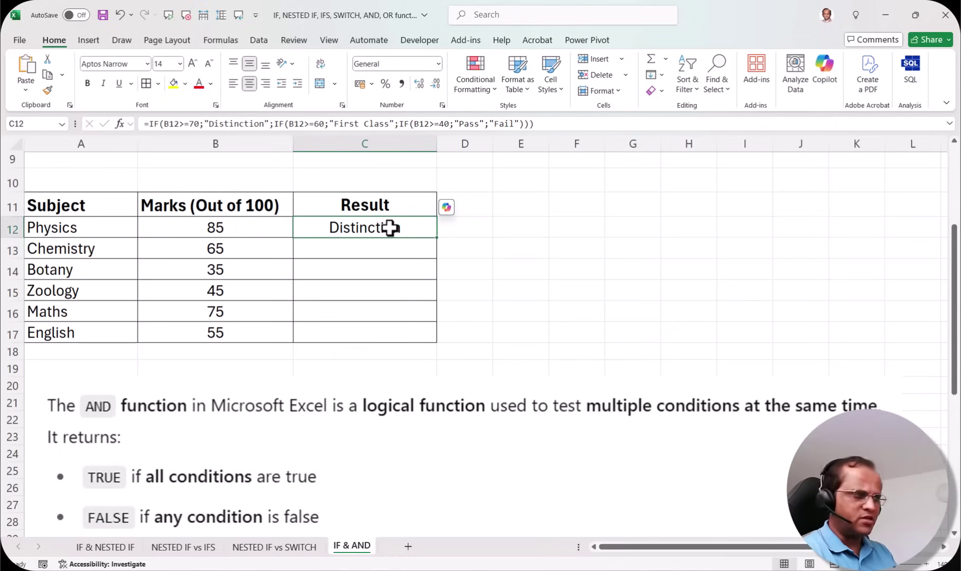
{"action": "left_click_drag", "start_coordinate": [438, 238], "coordinate": [427, 341]}
{"action": "left_click", "coordinate": [389, 269]}
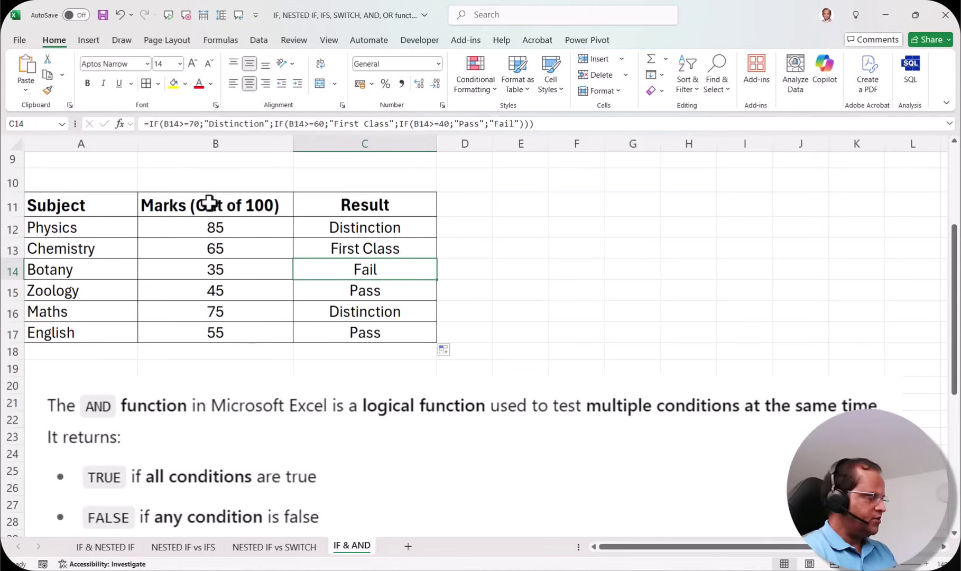
Step: Set the Physics marks in B12 to the out-of-range value 185 and check the result in C12
{"action": "left_click_drag", "start_coordinate": [225, 227], "coordinate": [226, 327]}
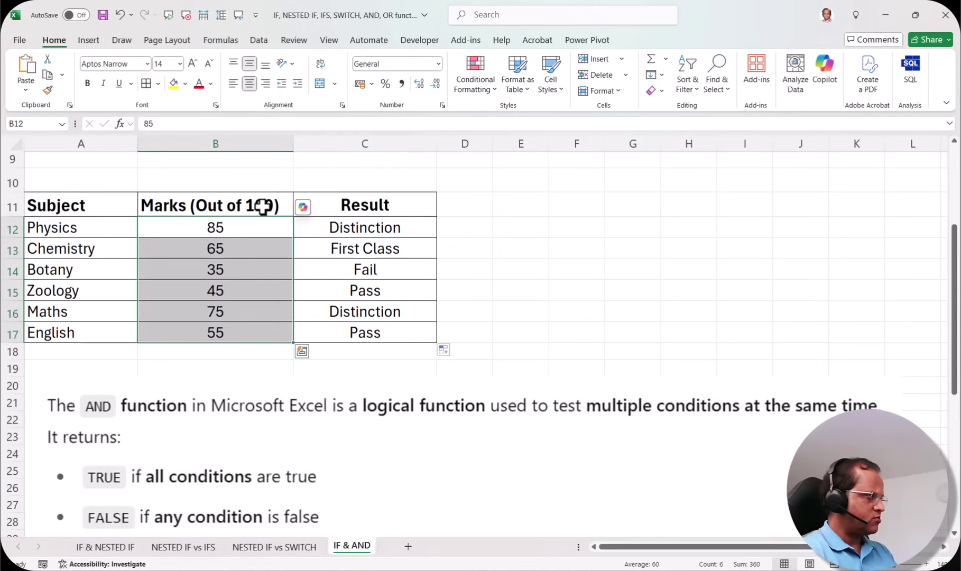
{"action": "left_click", "coordinate": [289, 227]}
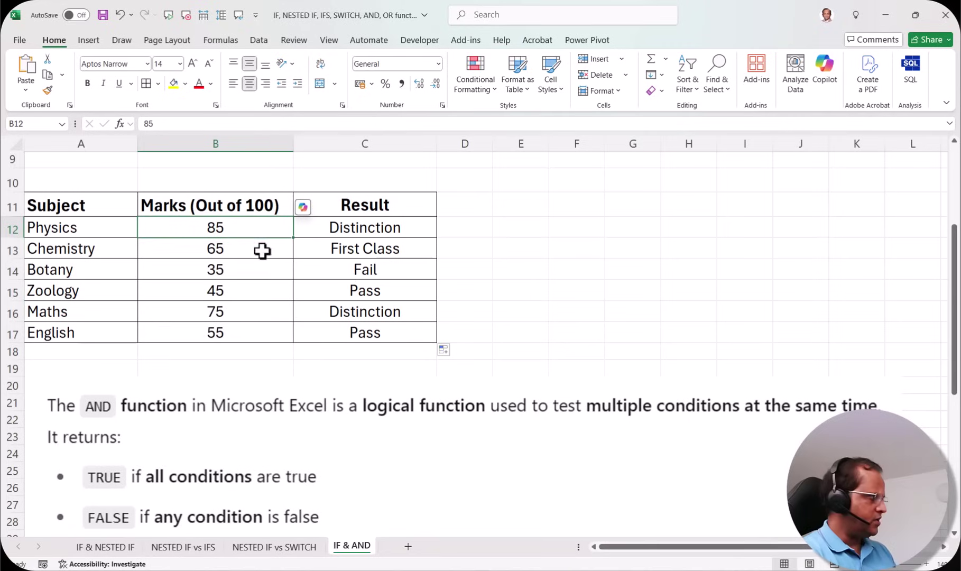
{"action": "type", "text": "185"}
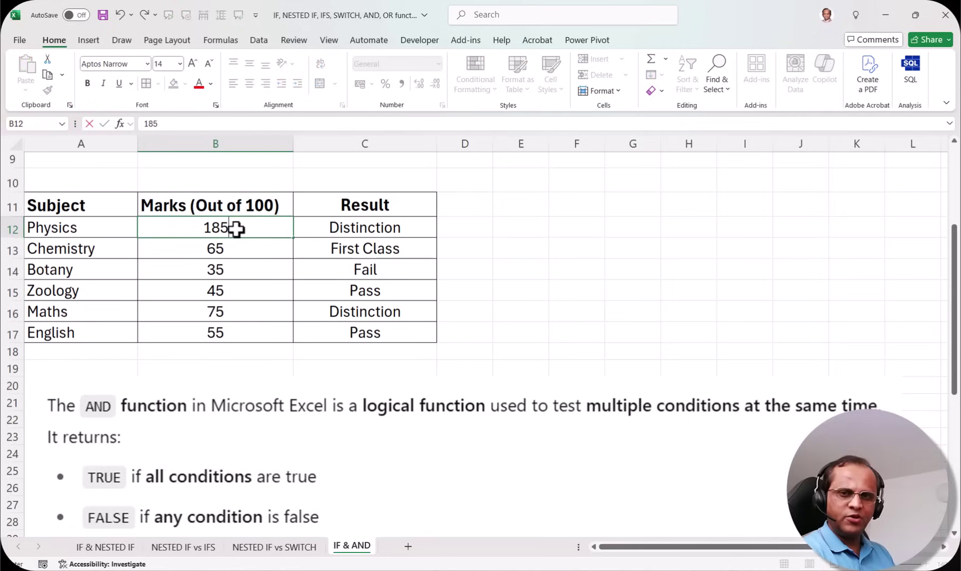
{"action": "key", "text": "Return"}
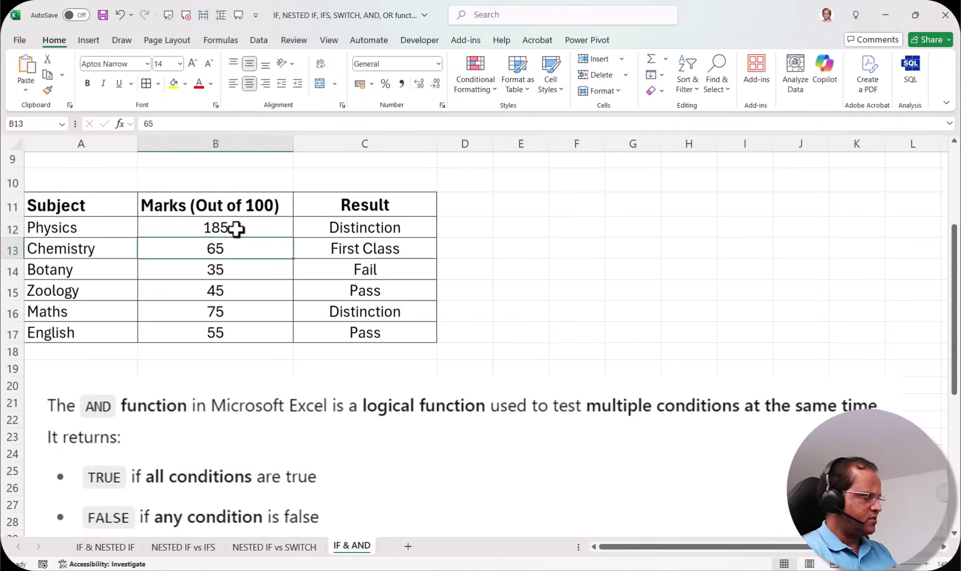
{"action": "left_click", "coordinate": [345, 233]}
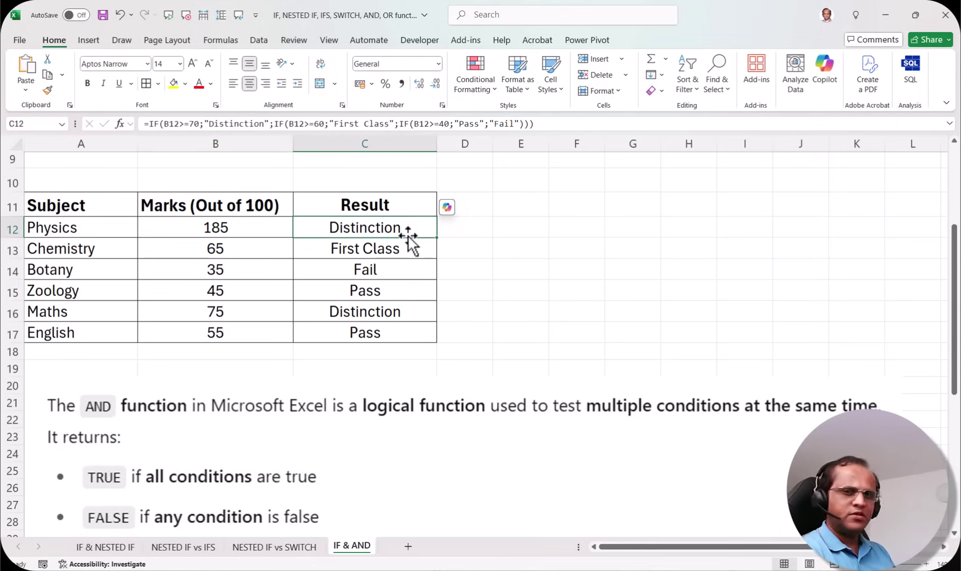
{"action": "left_click", "coordinate": [227, 227]}
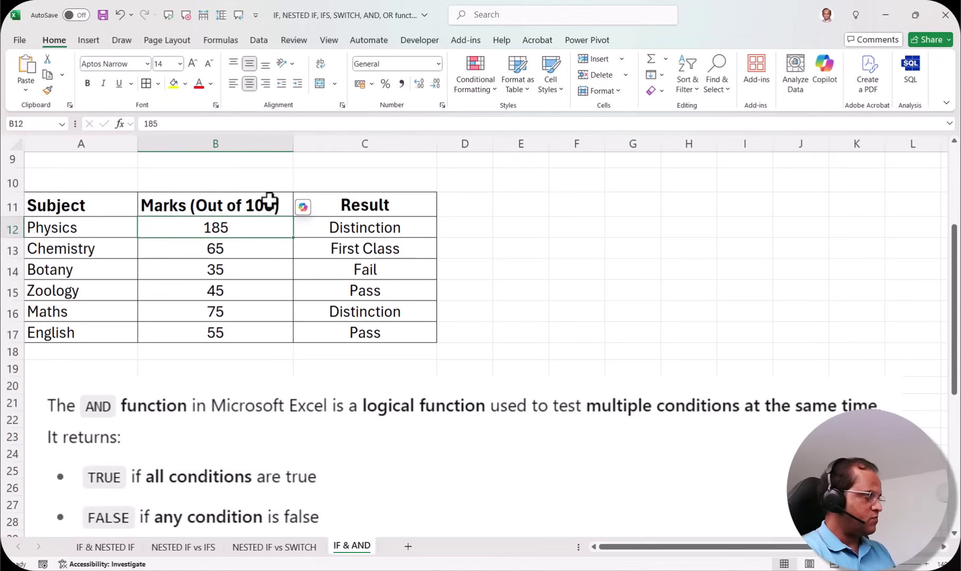
{"action": "left_click", "coordinate": [410, 226]}
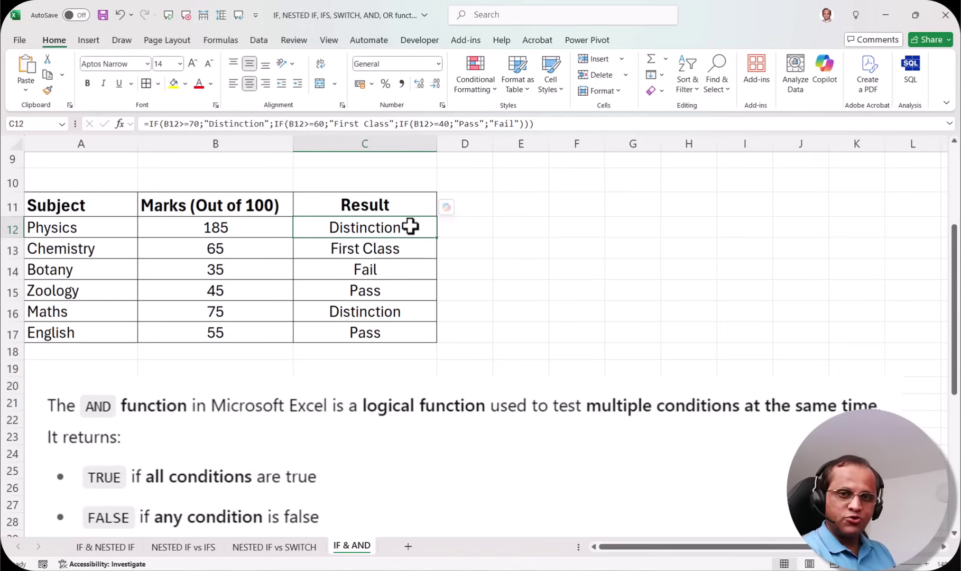
{"action": "left_click", "coordinate": [206, 226]}
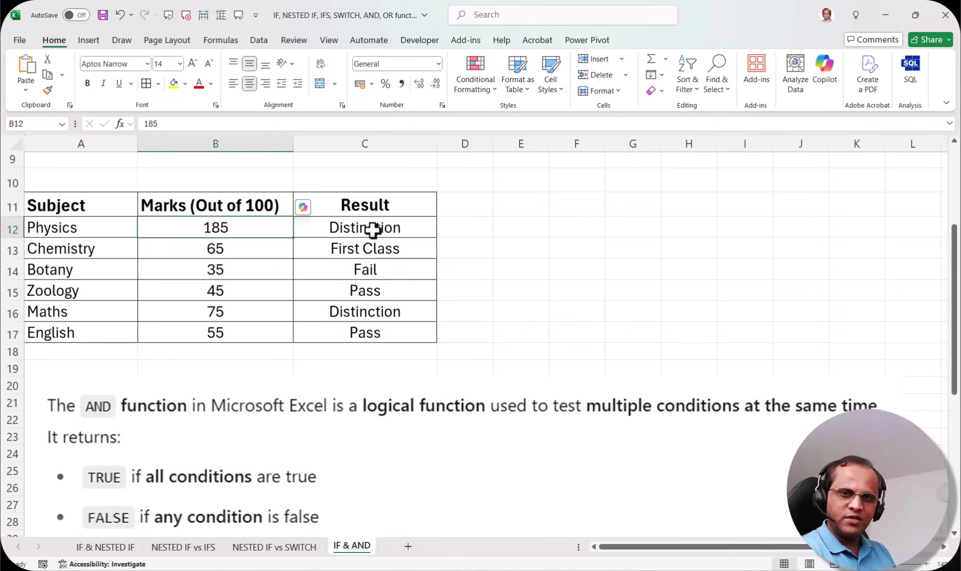
Step: Set the Botany marks in B14 to the negative value -35
{"action": "left_click", "coordinate": [235, 275]}
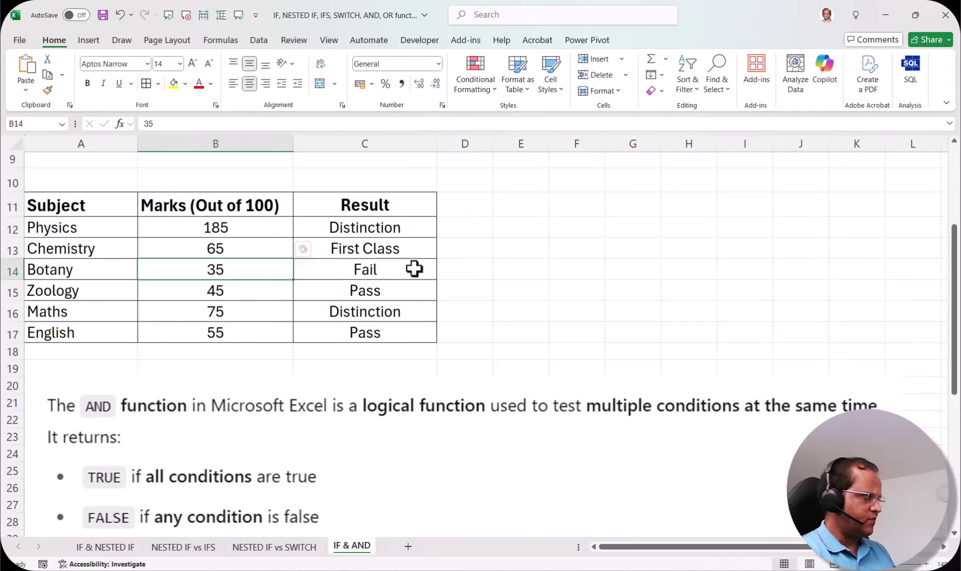
{"action": "double_click", "coordinate": [212, 271]}
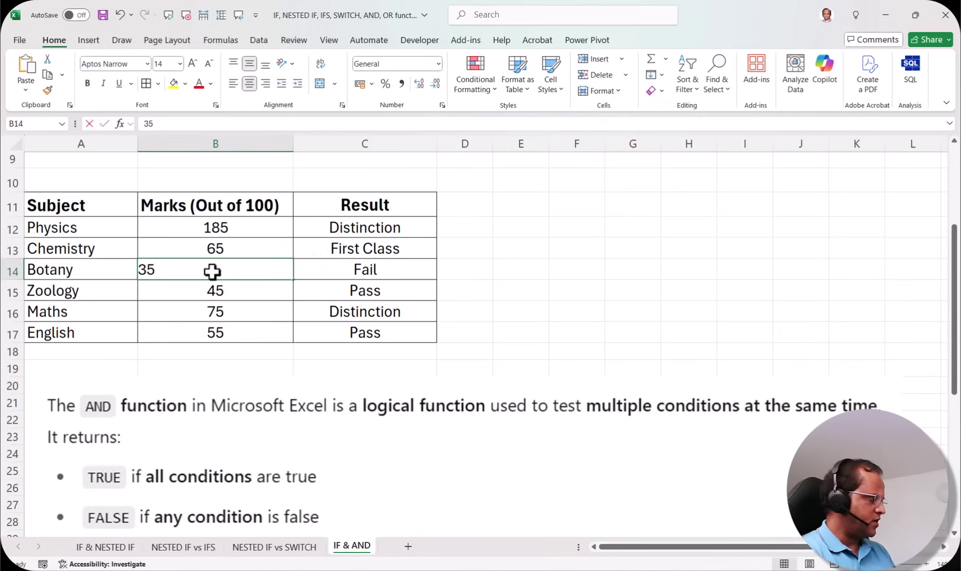
{"action": "left_click", "coordinate": [140, 270]}
{"action": "type", "text": "-"}
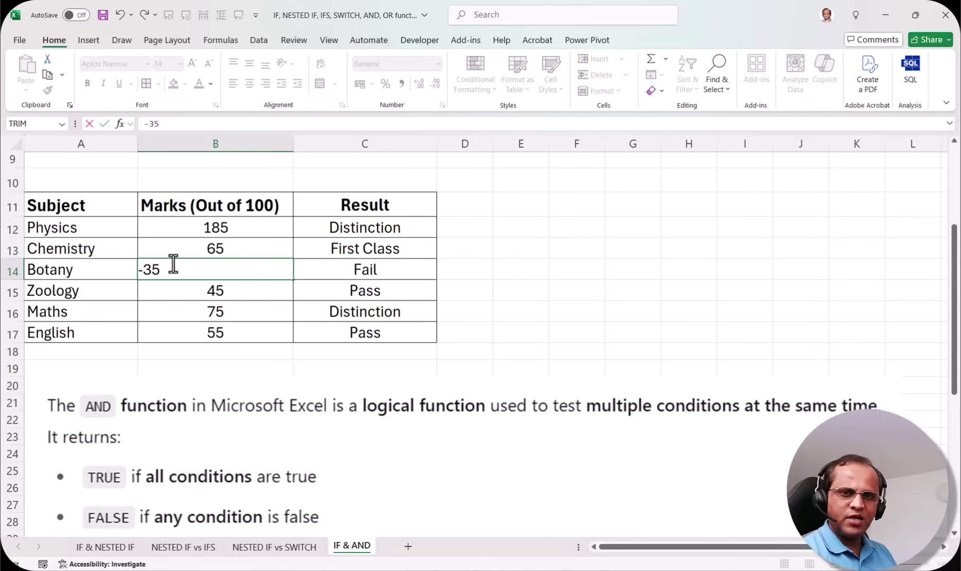
{"action": "key", "text": "Return"}
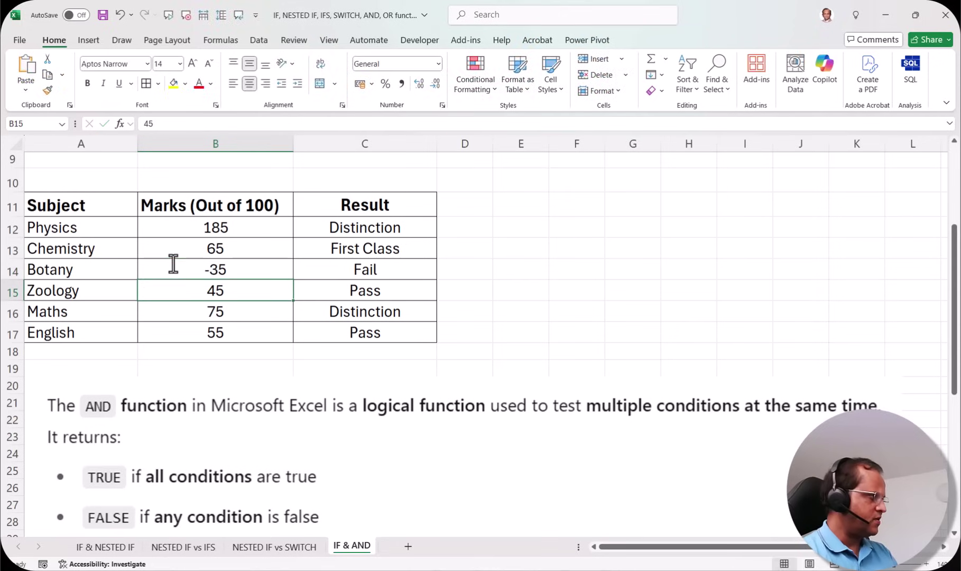
Step: Check the Botany marks in B14 and the nested IF formula behind its result in C14
{"action": "left_click", "coordinate": [245, 268]}
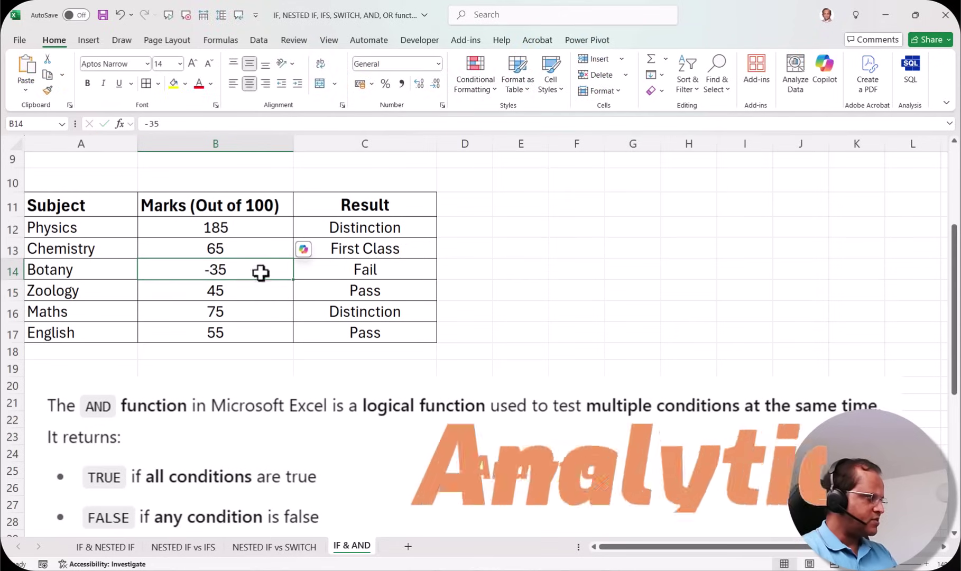
{"action": "left_click", "coordinate": [397, 270]}
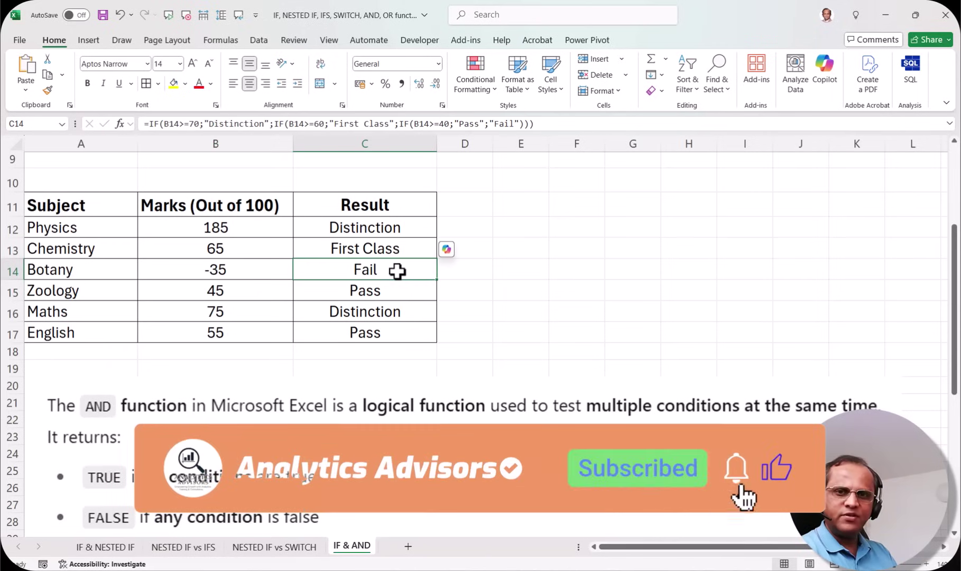
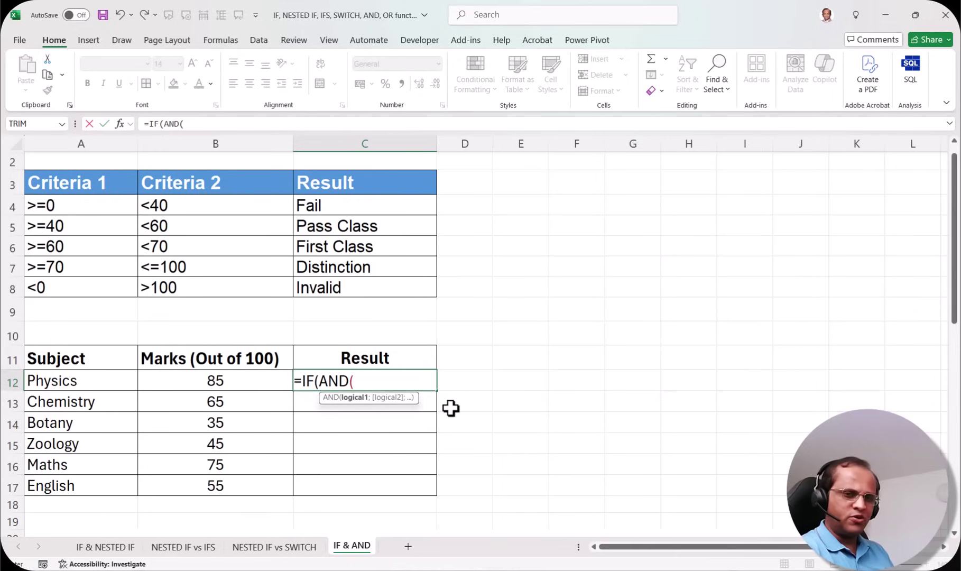
Step: Complete the AND test in C12's IF formula with the conditions B12>=0;B12<40, and check what the test evaluates to
{"action": "left_click", "coordinate": [228, 379]}
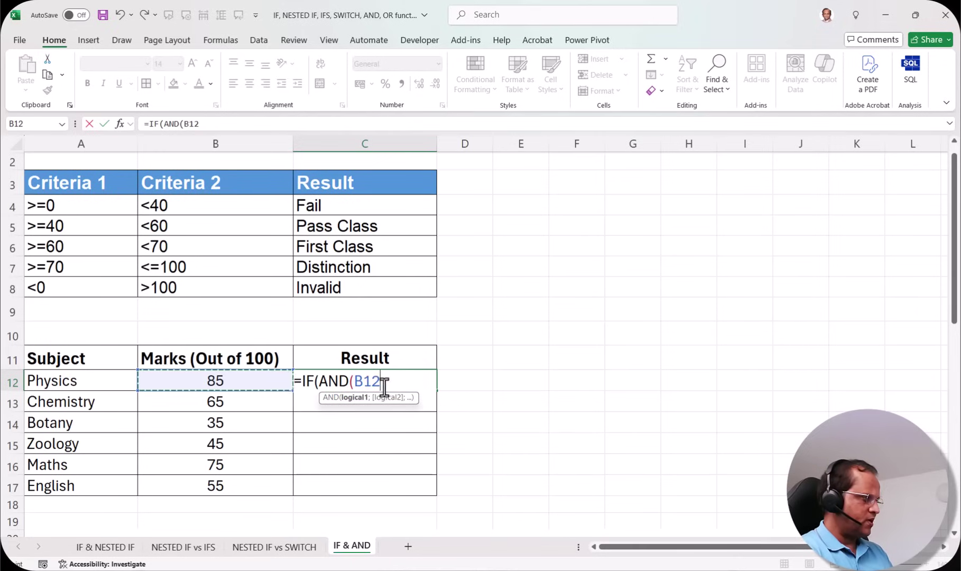
{"action": "type", "text": ">"}
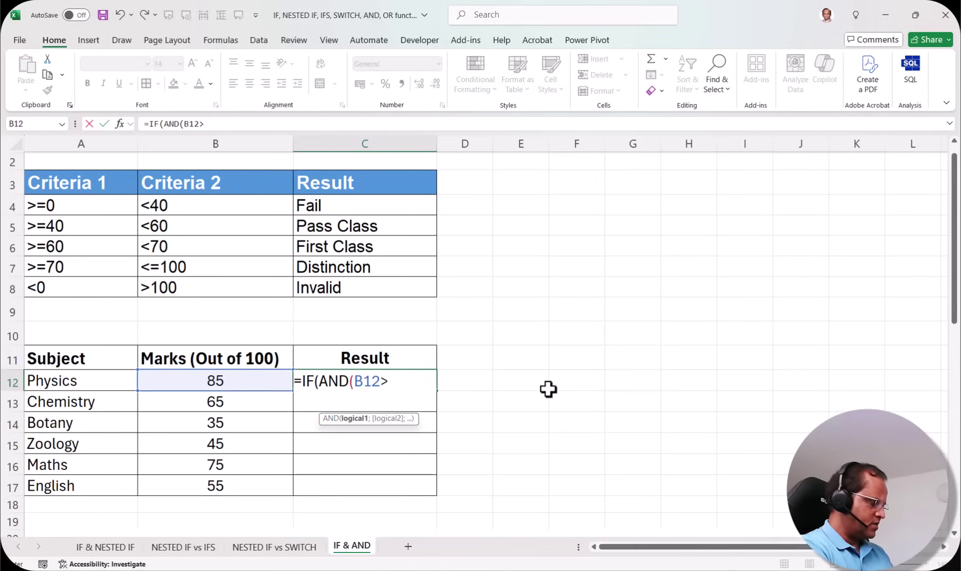
{"action": "type", "text": "=0"}
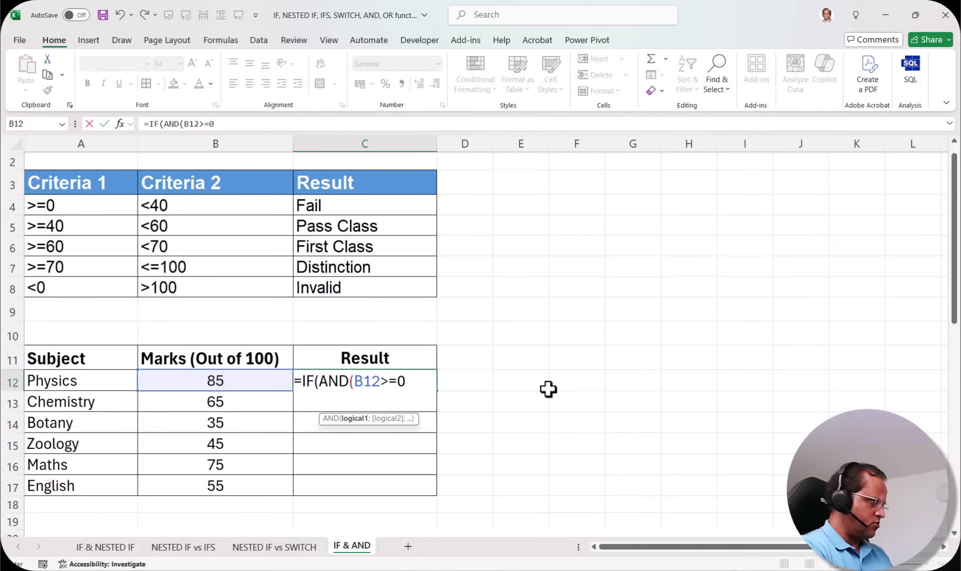
{"action": "type", "text": ";"}
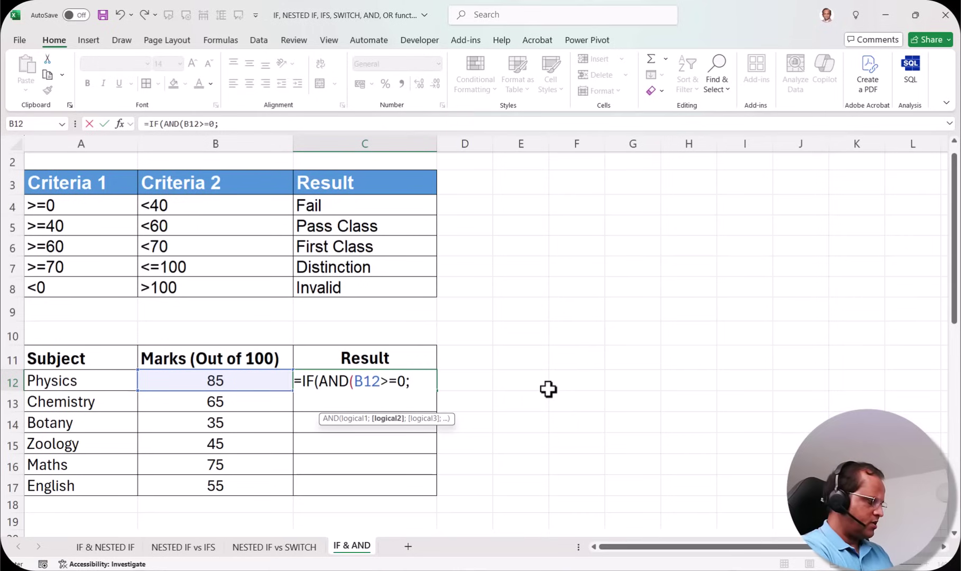
{"action": "type", "text": "B12"}
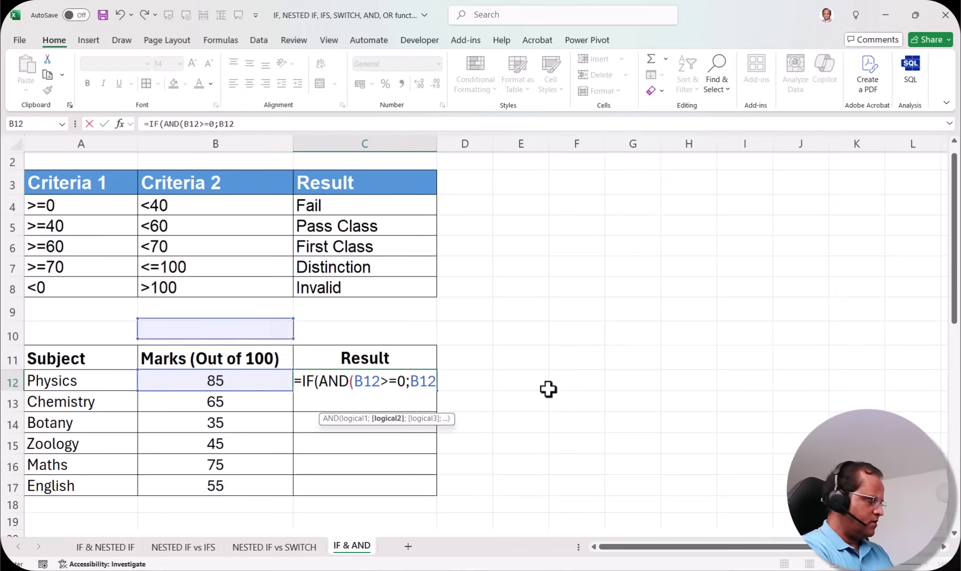
{"action": "type", "text": "<"}
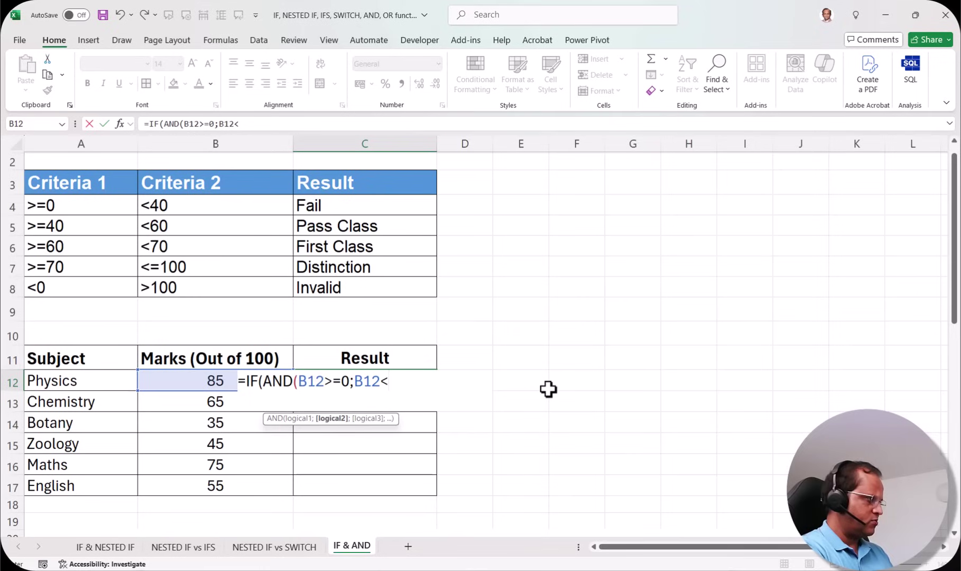
{"action": "type", "text": "40"}
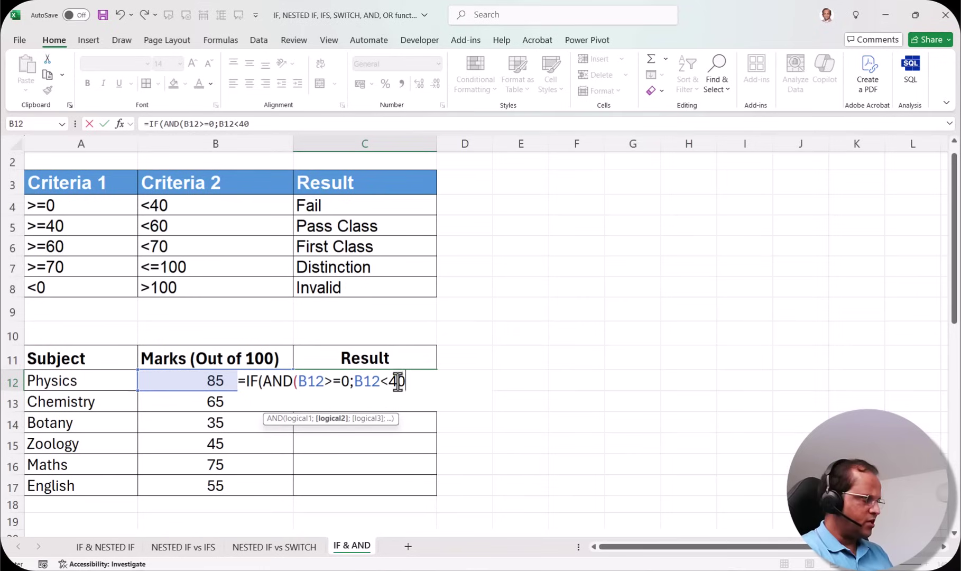
{"action": "type", "text": ")"}
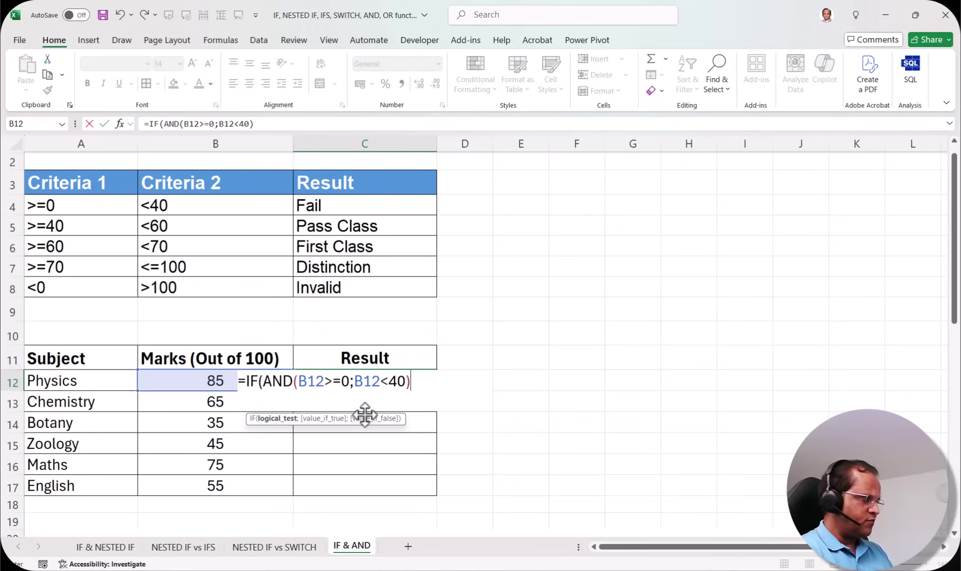
{"action": "left_click_drag", "start_coordinate": [264, 381], "coordinate": [411, 381]}
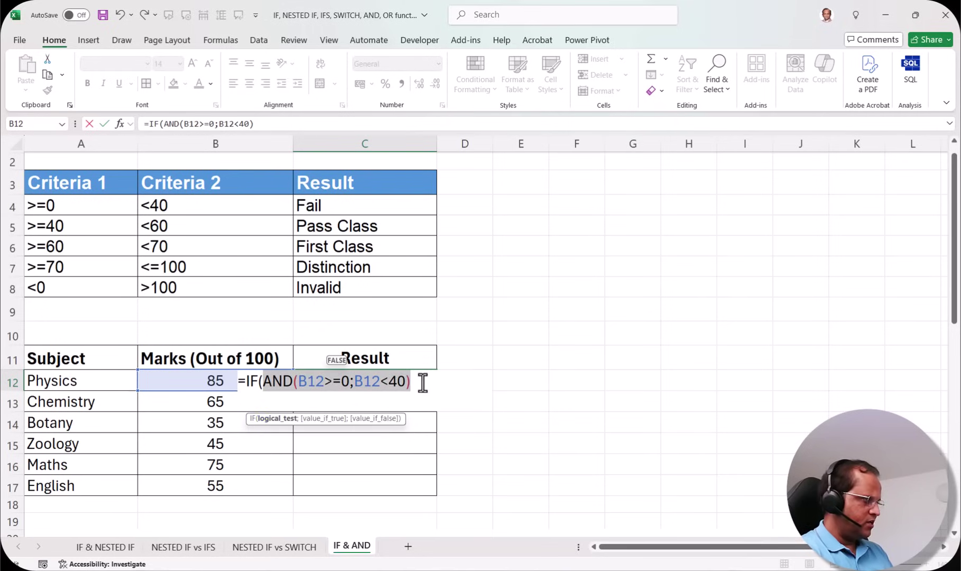
{"action": "left_click", "coordinate": [421, 383]}
Step: Give the first IF in C12 the true result "Fail", followed by a semicolon for its false argument
{"action": "type", "text": ";"}
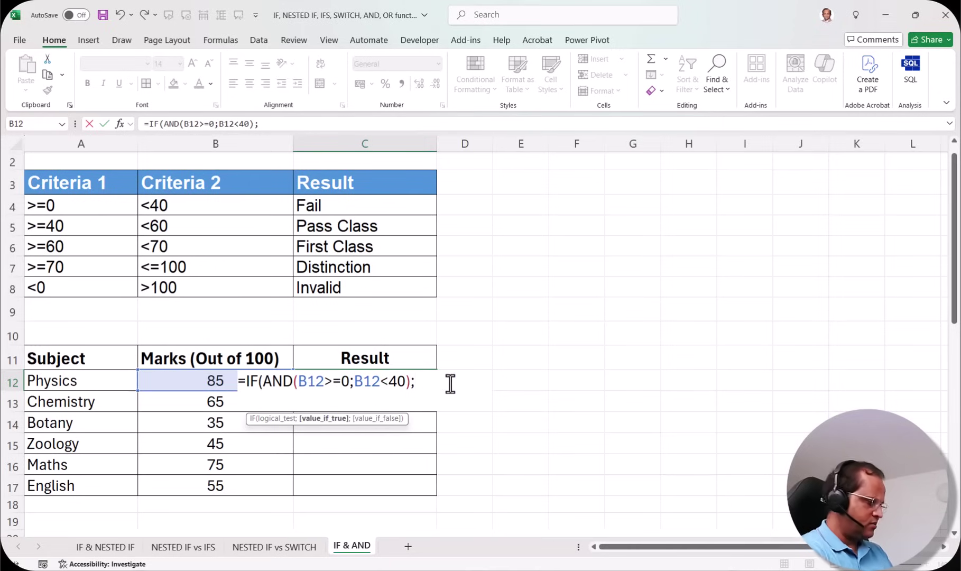
{"action": "type", "text": "\"Fail"}
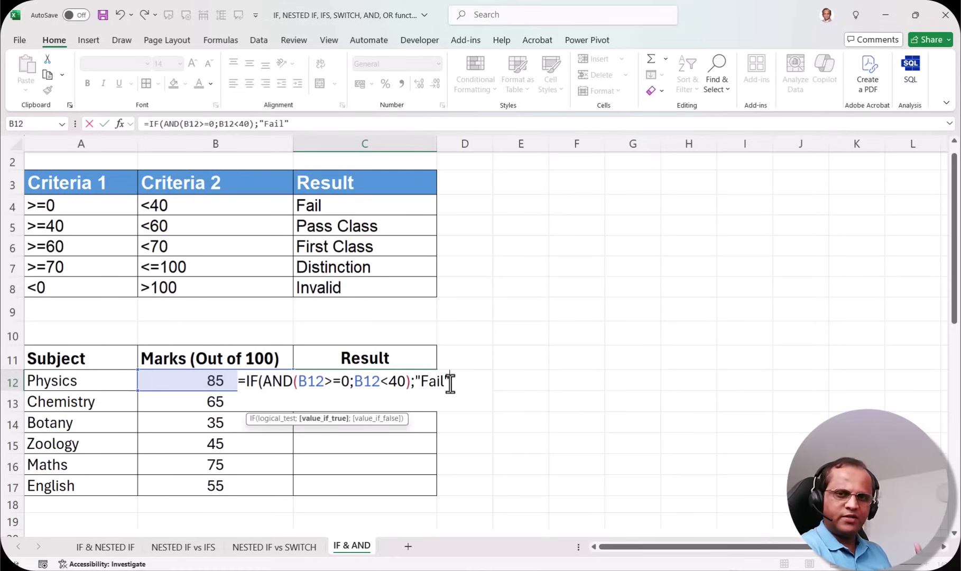
{"action": "type", "text": "\""}
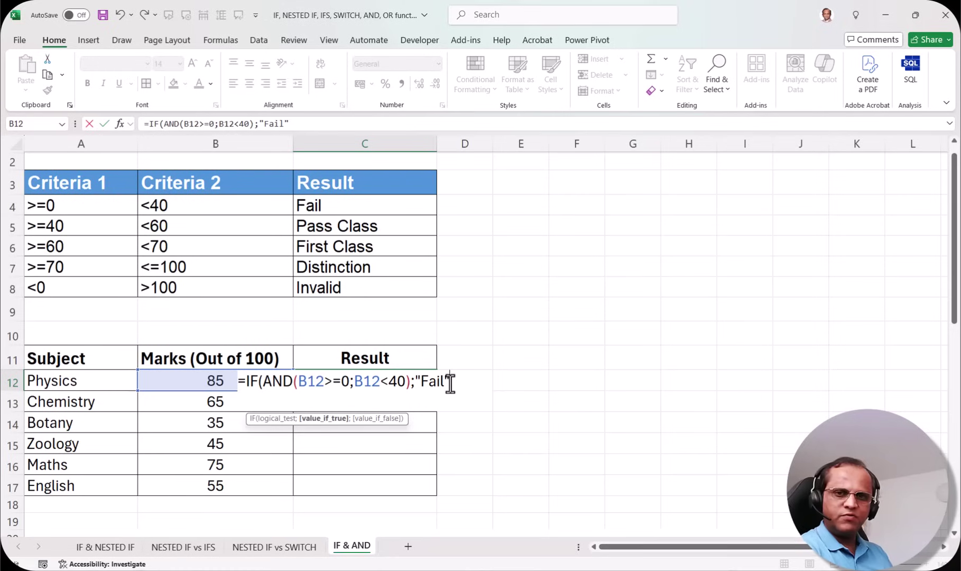
{"action": "type", "text": ";"}
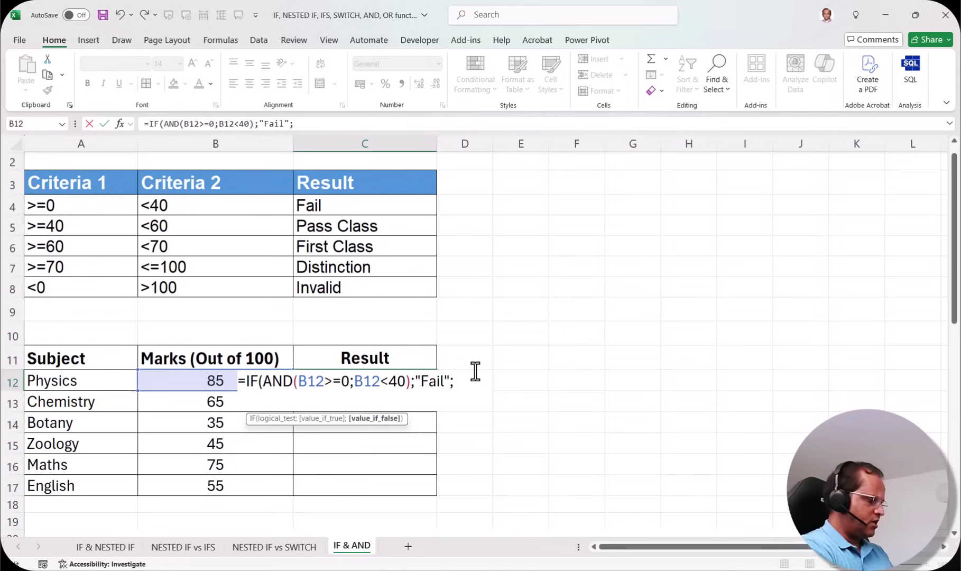
Step: Add a nested IF to the C12 formula with AND(B12>=40;B12<60) as its test and "Pass" as its true result
{"action": "type", "text": "IF("}
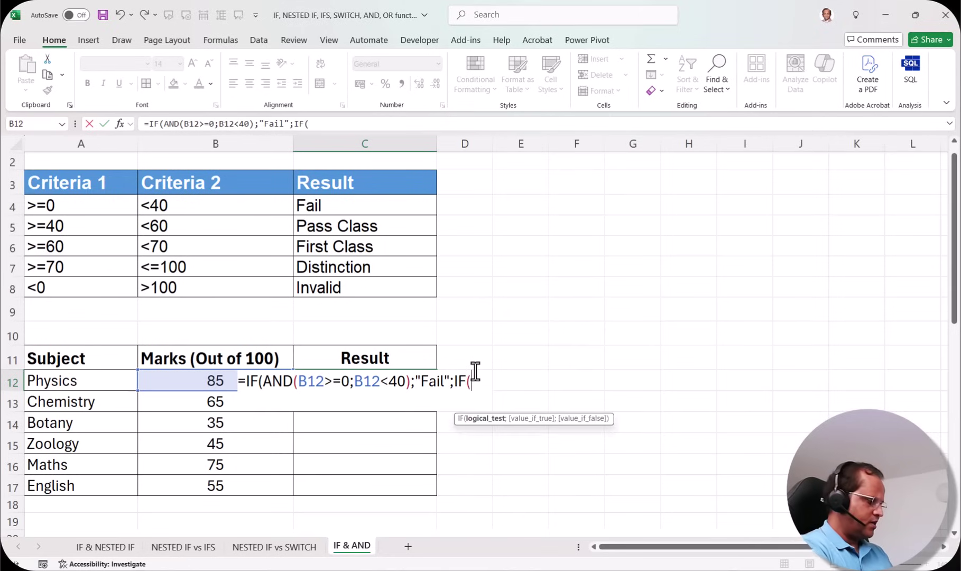
{"action": "type", "text": "AND("}
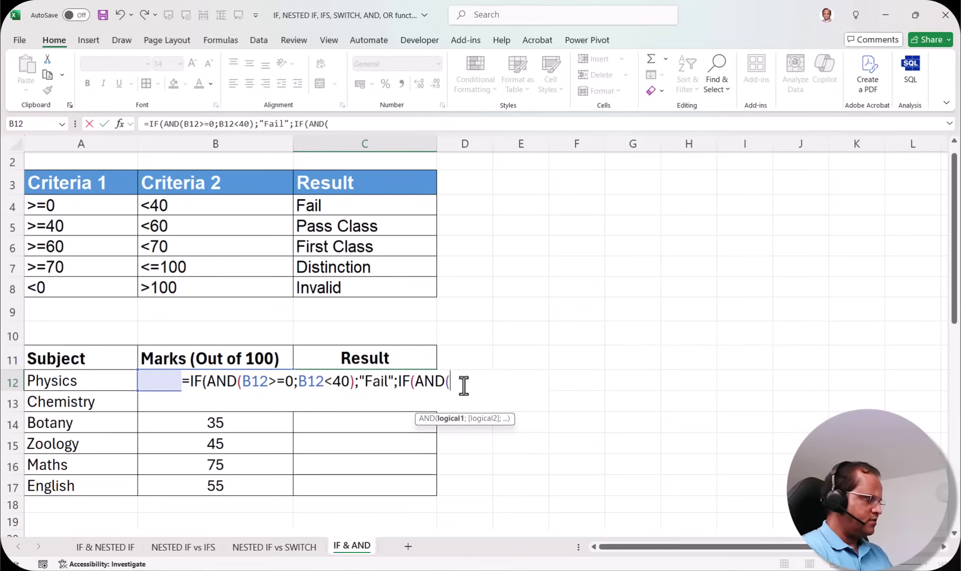
{"action": "left_click", "coordinate": [161, 380]}
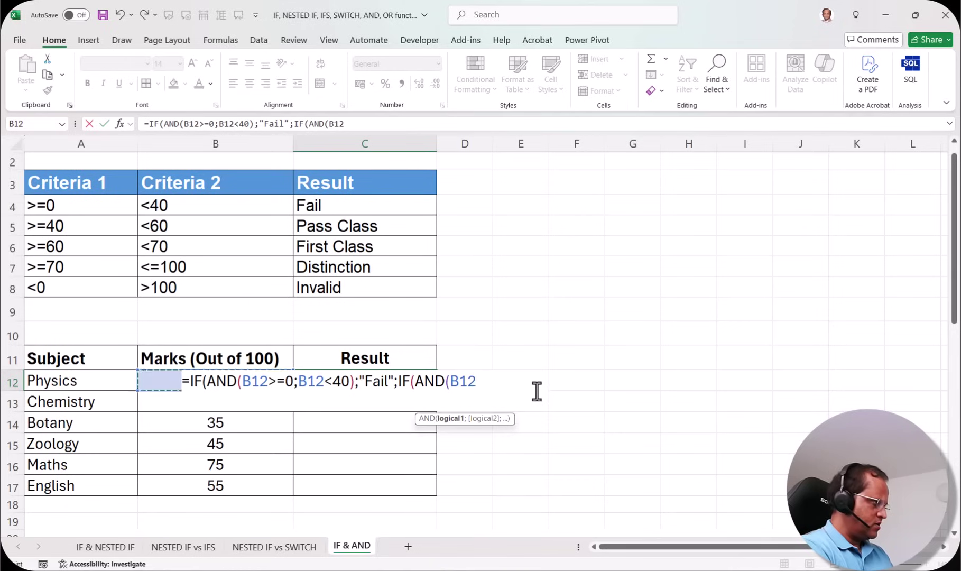
{"action": "type", "text": ">=40;b"}
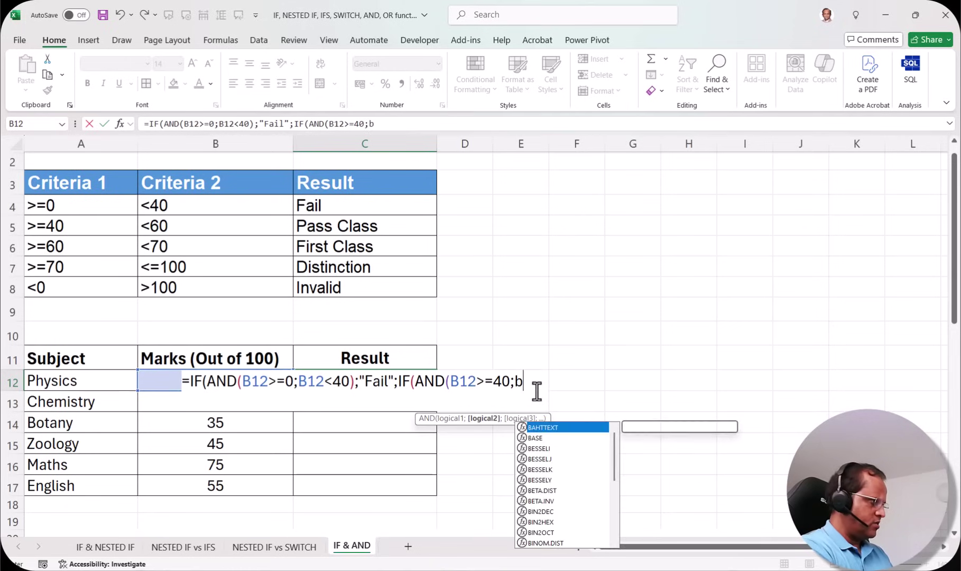
{"action": "key", "text": "BackSpace"}
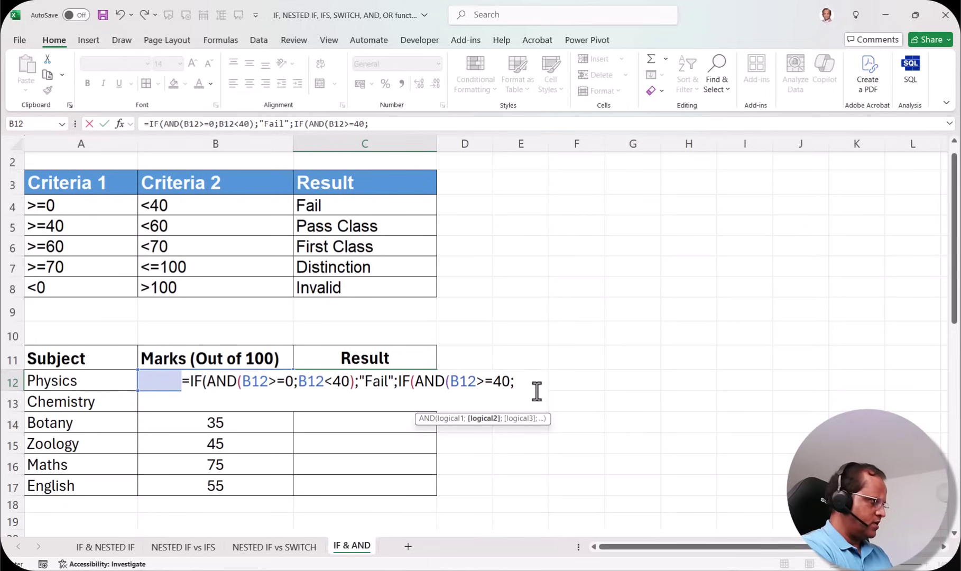
{"action": "type", "text": "B12<"}
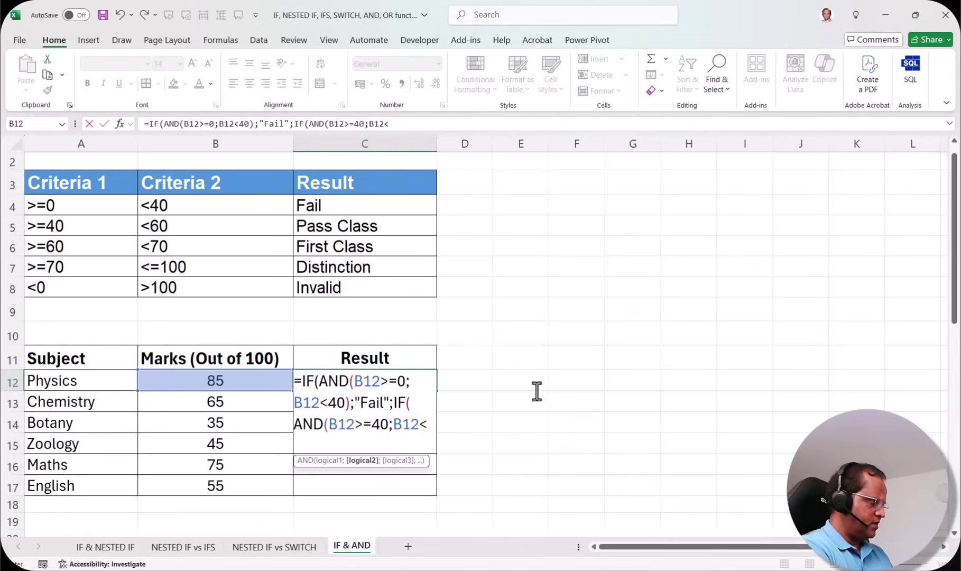
{"action": "type", "text": "60)"}
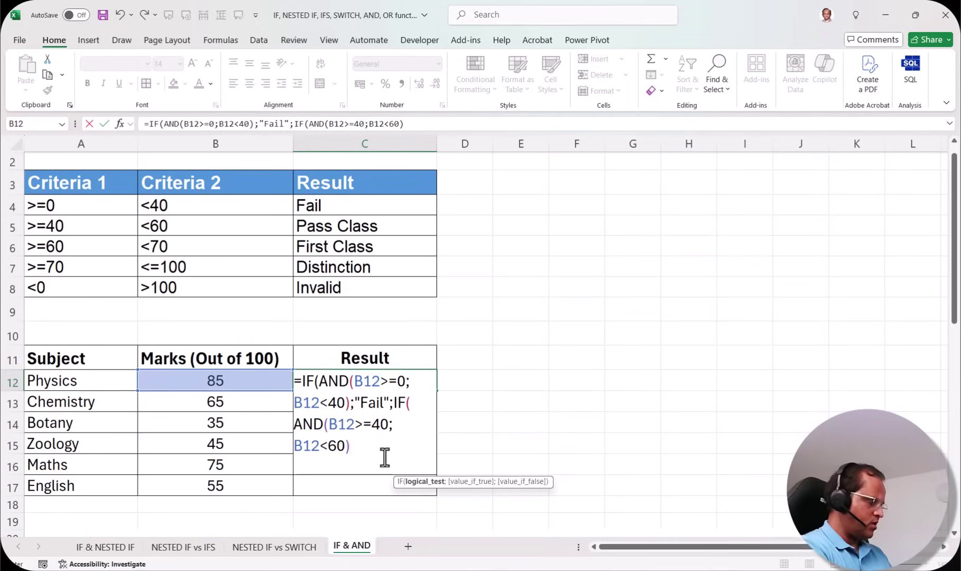
{"action": "type", "text": ";"}
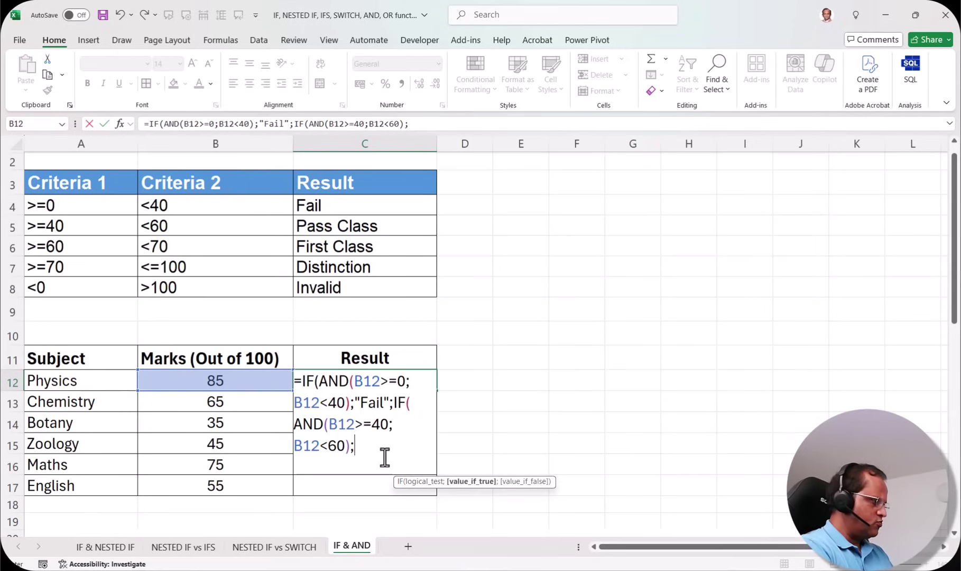
{"action": "type", "text": "\"Pass\";"}
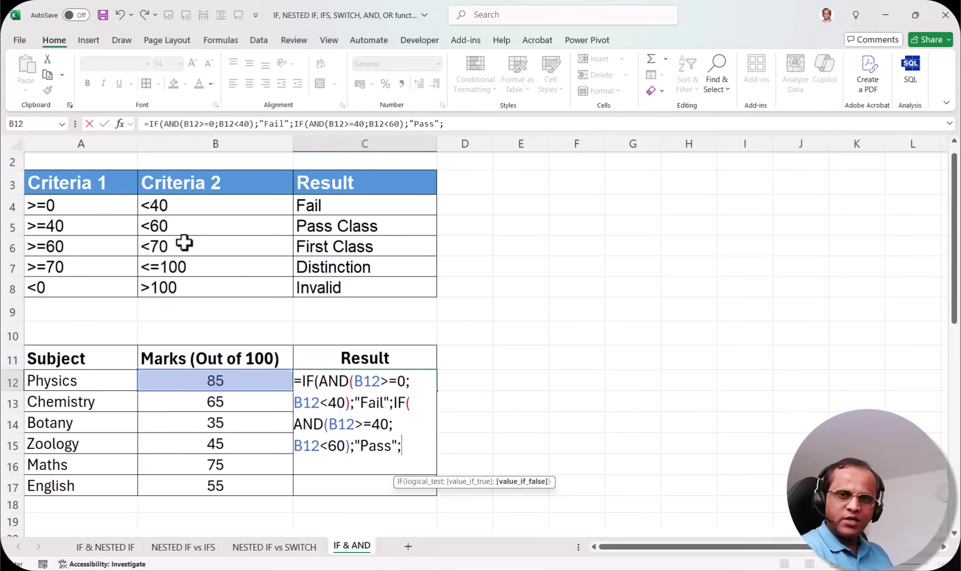
Step: Continue the C12 formula after "Pass"; with a third IF written as IF(B12>=60;B12<70);"First Class"
{"action": "type", "text": "IF("}
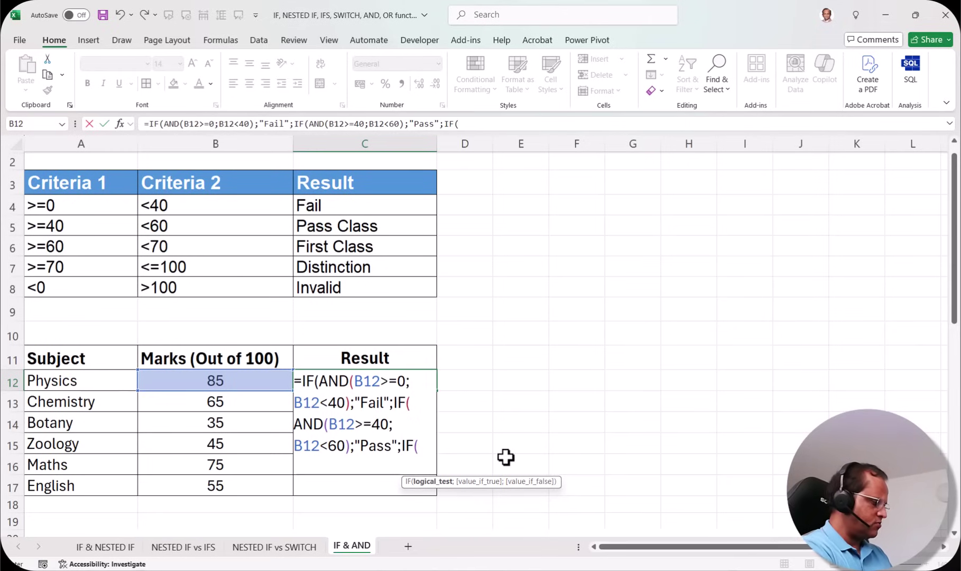
{"action": "type", "text": "B12"}
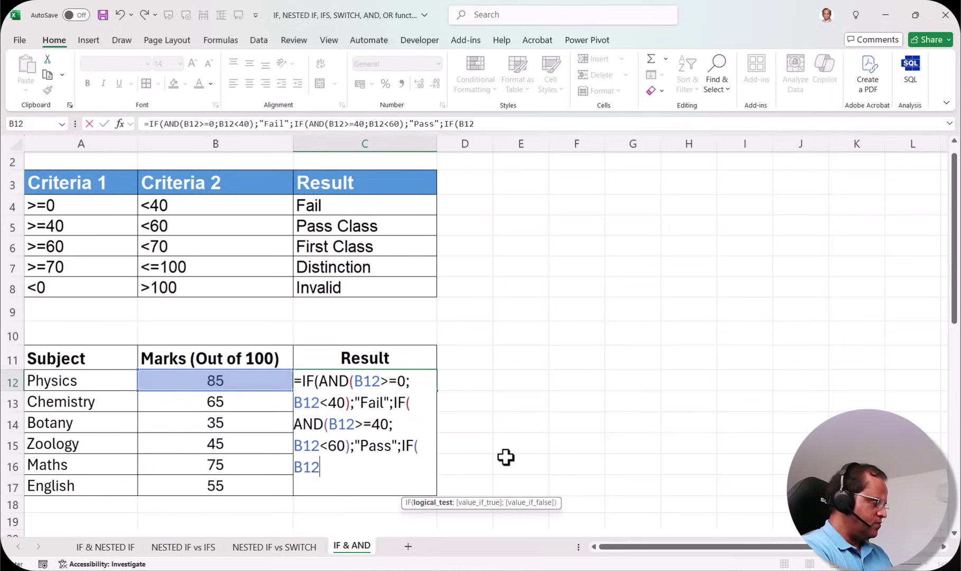
{"action": "type", "text": ">="}
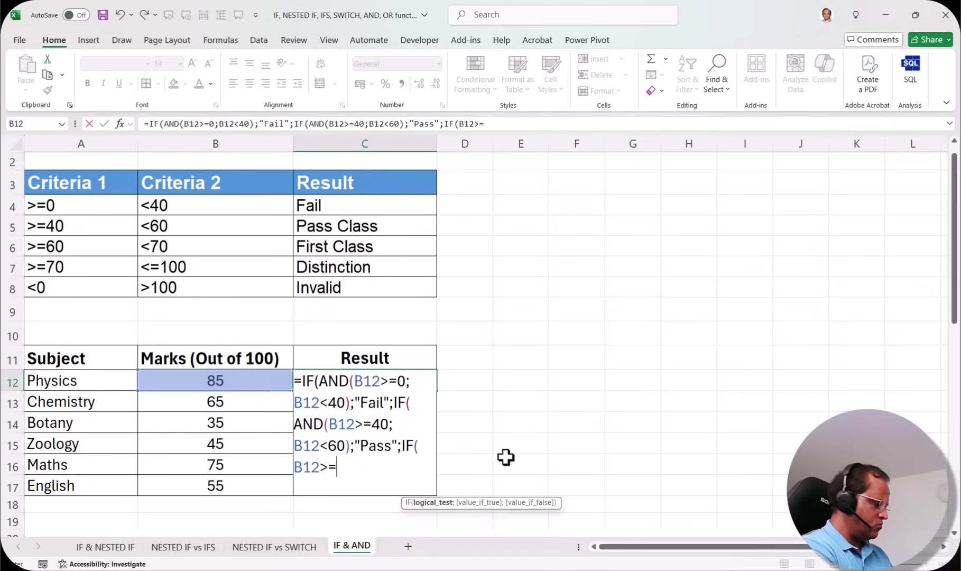
{"action": "type", "text": "60;B1"}
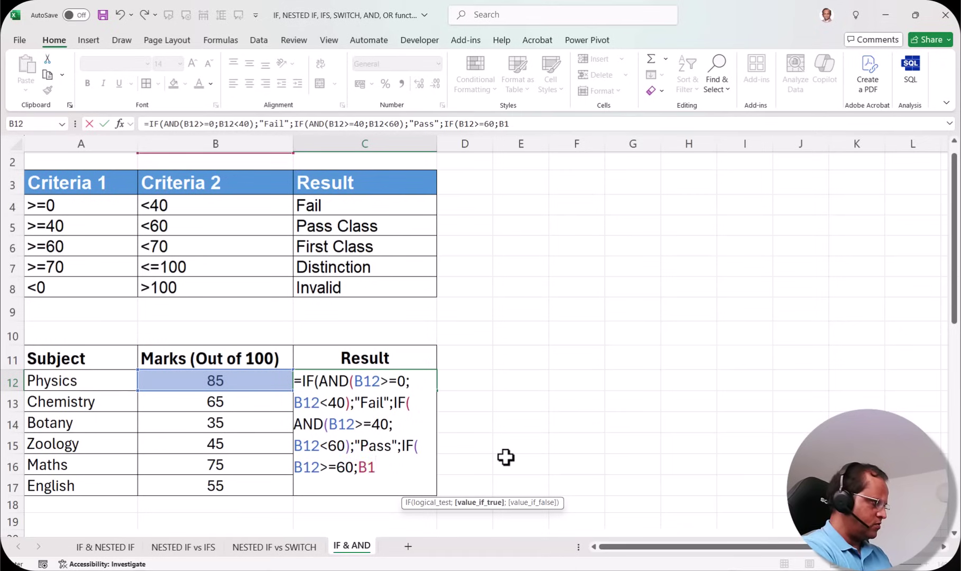
{"action": "type", "text": "2<"}
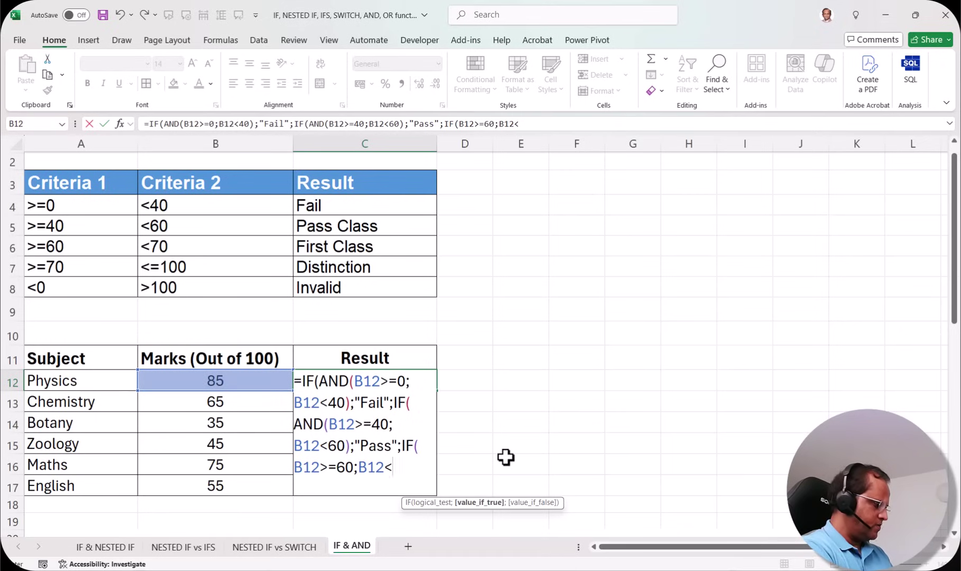
{"action": "type", "text": "70)"}
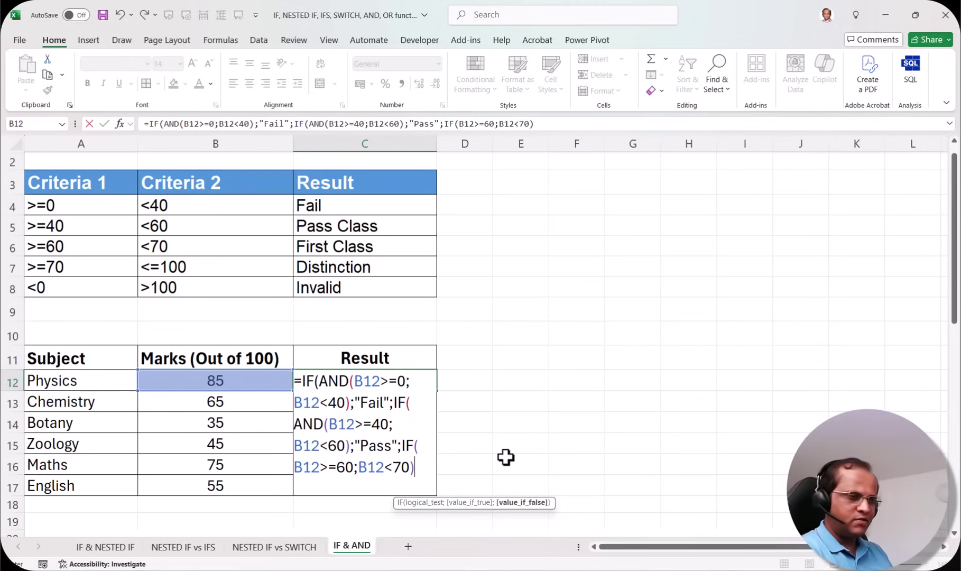
{"action": "type", "text": ";\""}
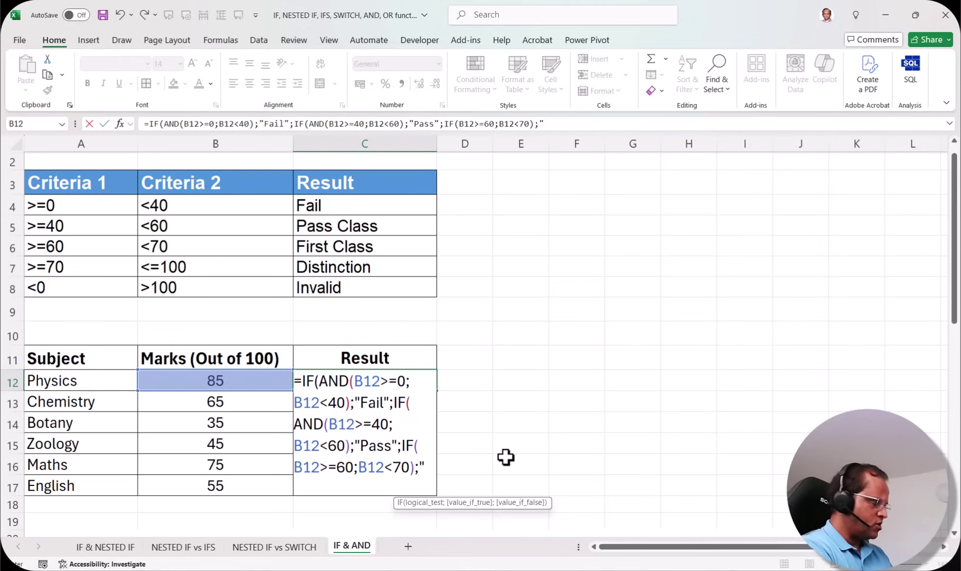
{"action": "type", "text": "First Class\""}
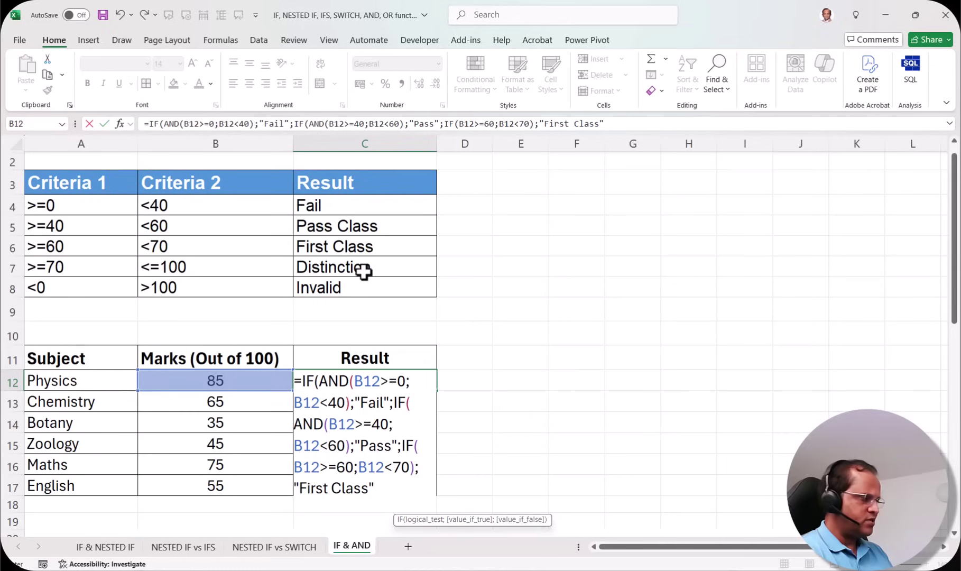
Step: Add a fourth nested IF to the C12 formula with AND(B12>=70;B12<=100) as its test and "Distinction" as its true result
{"action": "type", "text": ";if"}
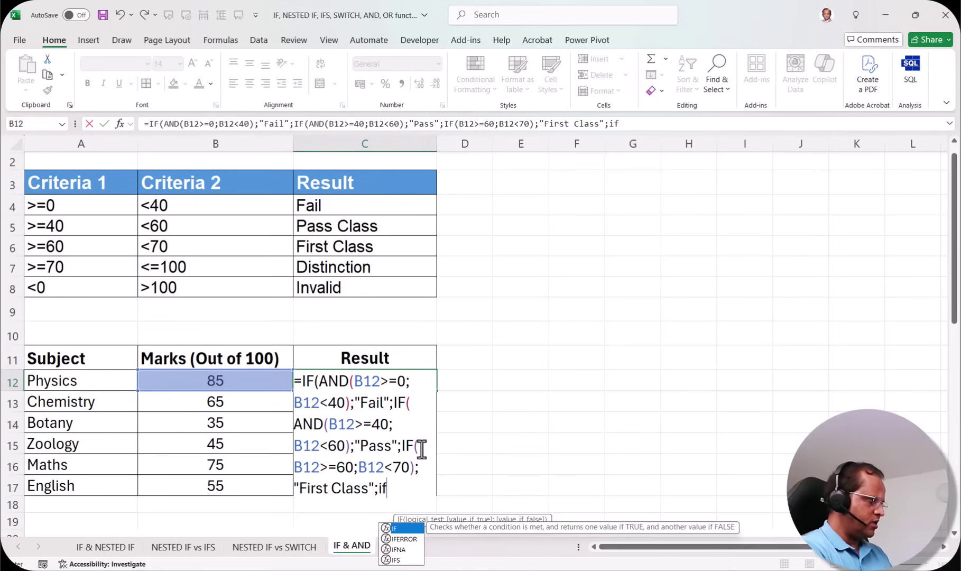
{"action": "key", "text": "Tab"}
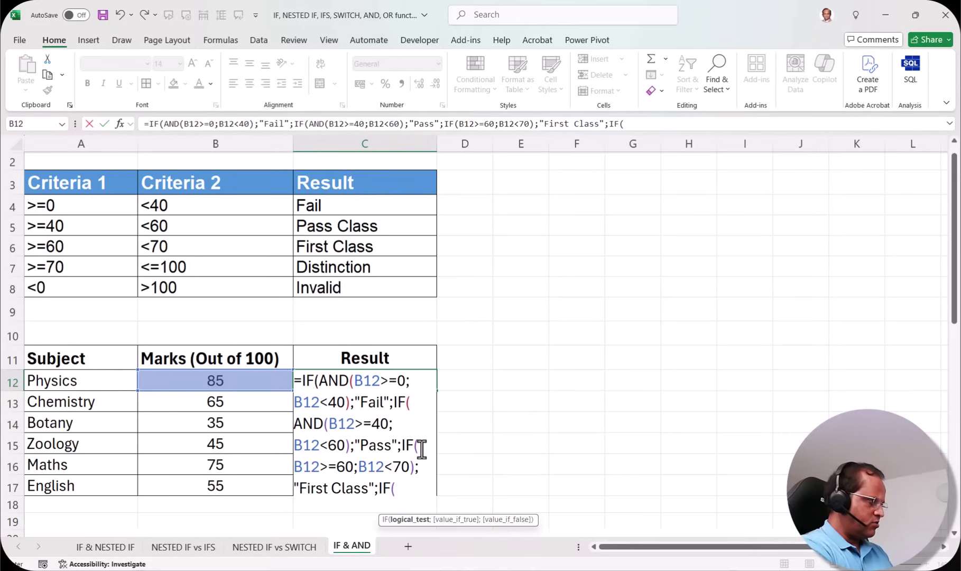
{"action": "type", "text": "and"}
{"action": "key", "text": "Tab"}
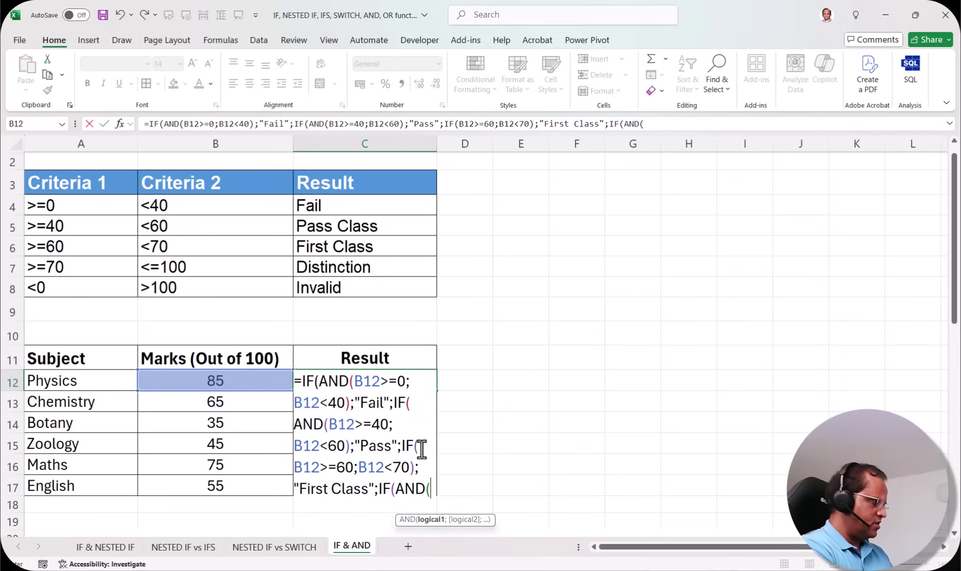
{"action": "type", "text": "B12>"}
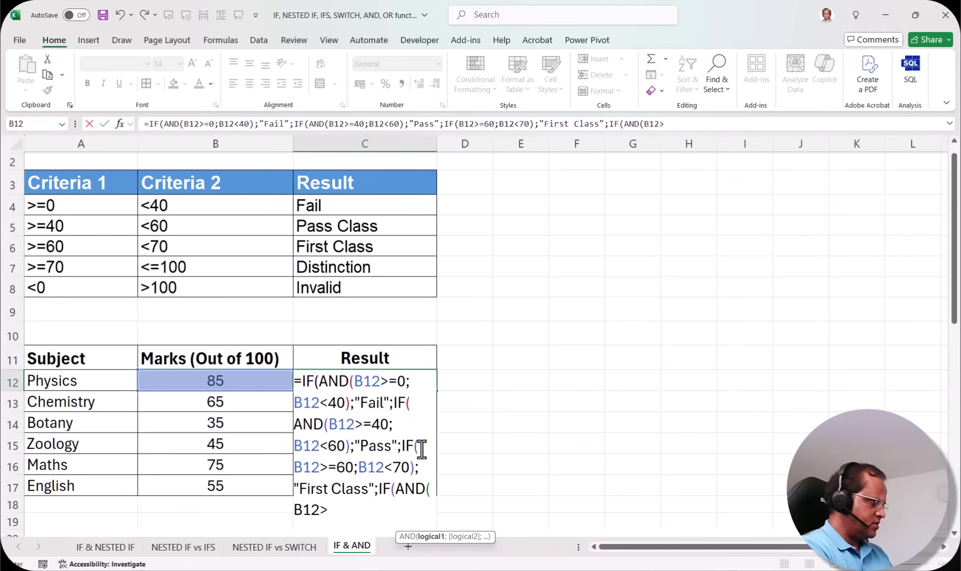
{"action": "type", "text": "=70;"}
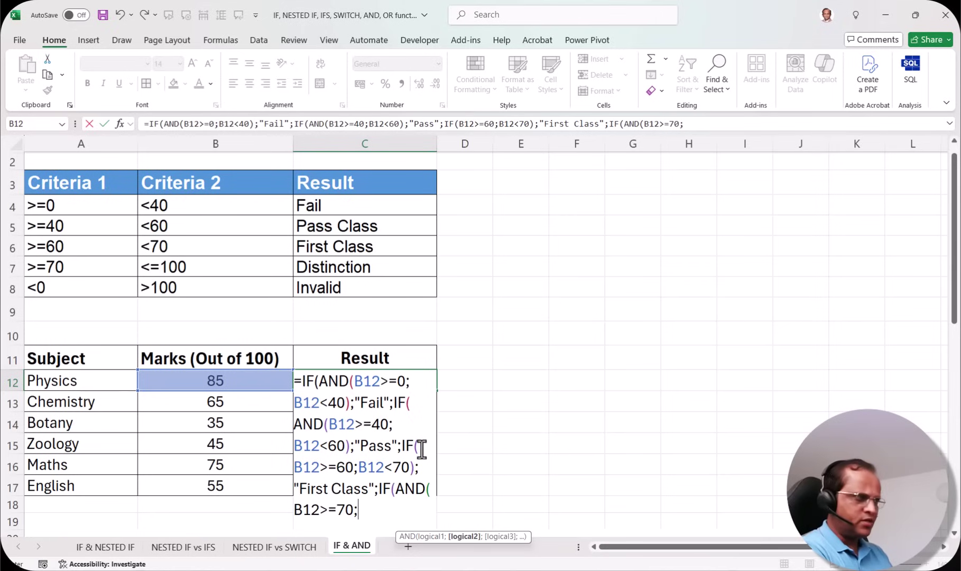
{"action": "type", "text": "B12<="}
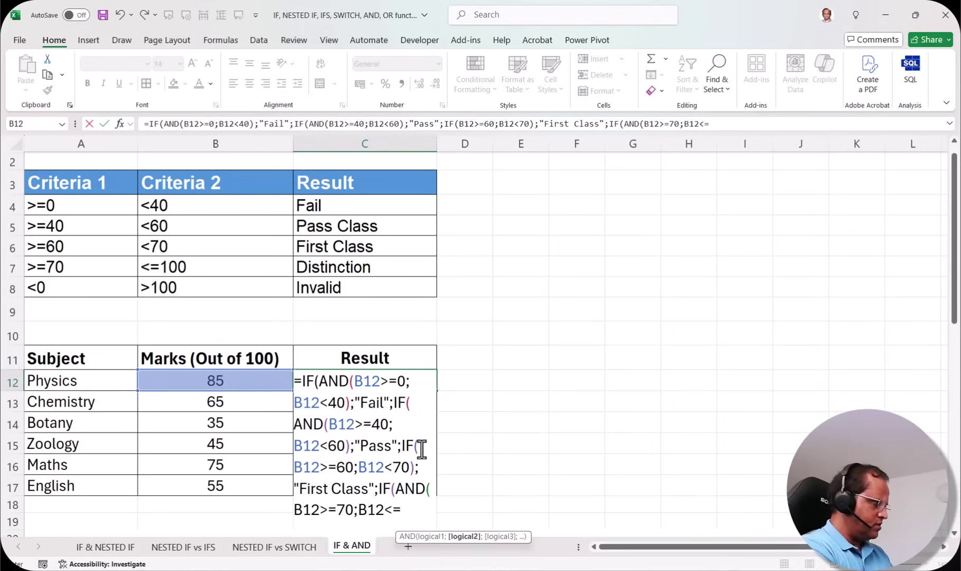
{"action": "type", "text": "100)"}
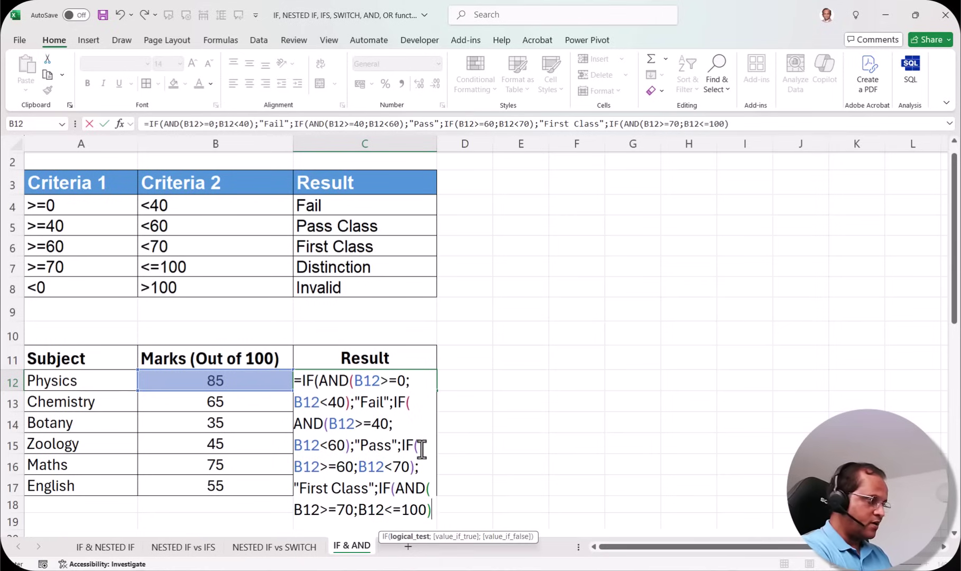
{"action": "type", "text": ";"}
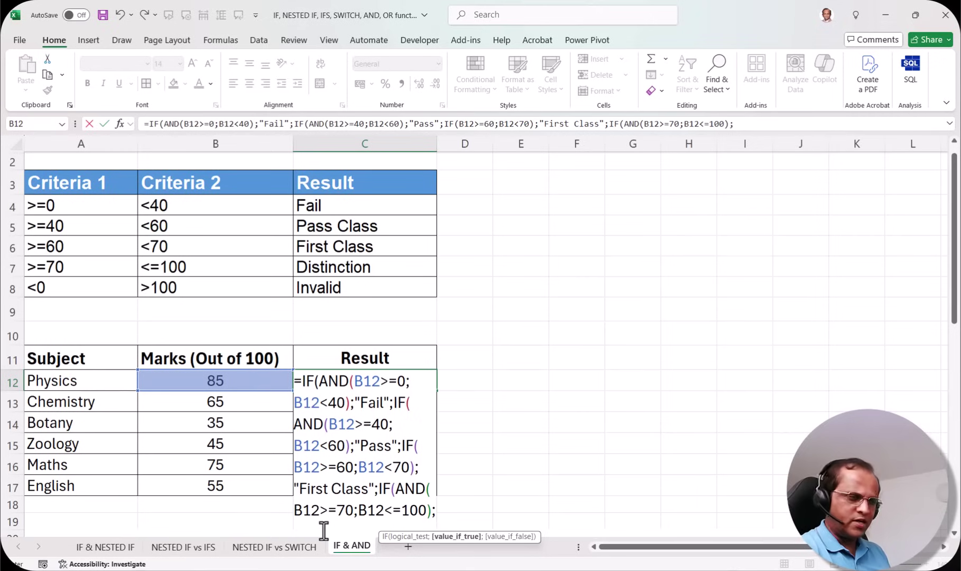
{"action": "type", "text": "\""}
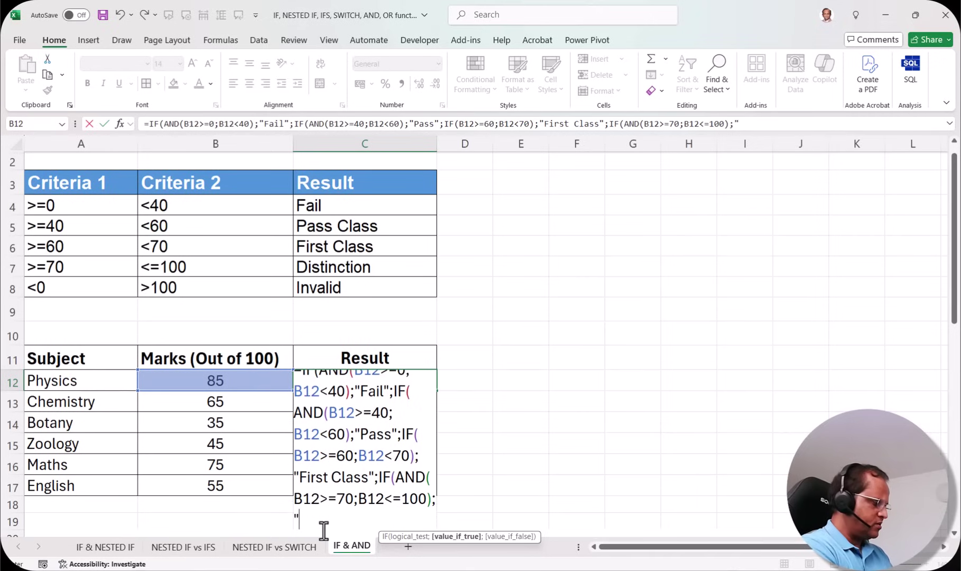
{"action": "type", "text": "Distinction\""}
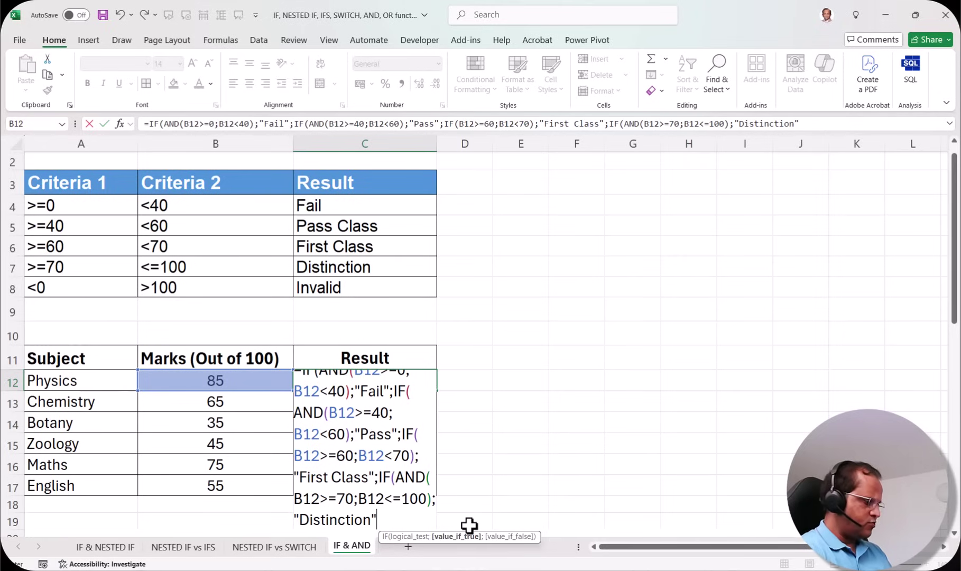
Step: Give the last IF in C12 the false result "Invalid", add three closing parentheses and try to enter the formula
{"action": "type", "text": ";"}
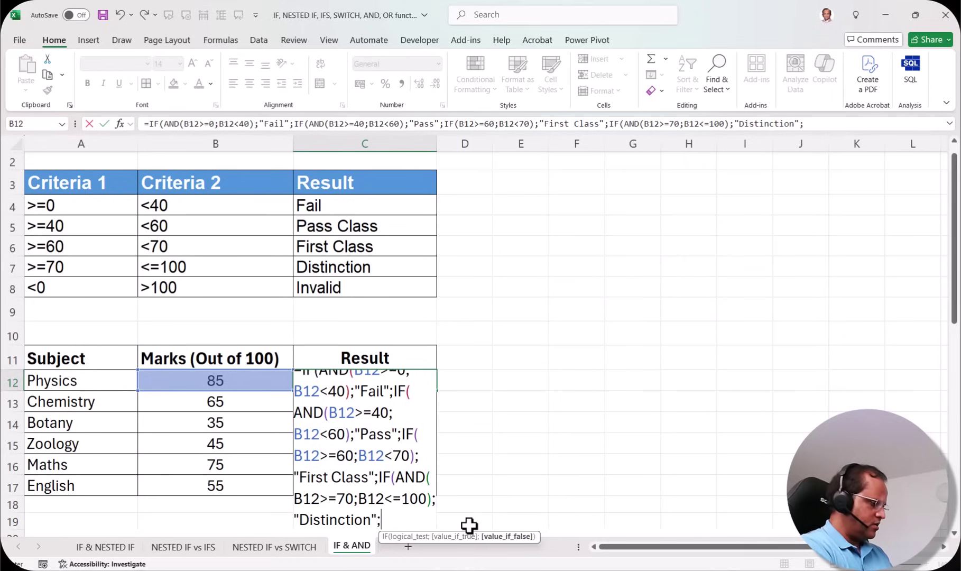
{"action": "type", "text": "\"Invalid\""}
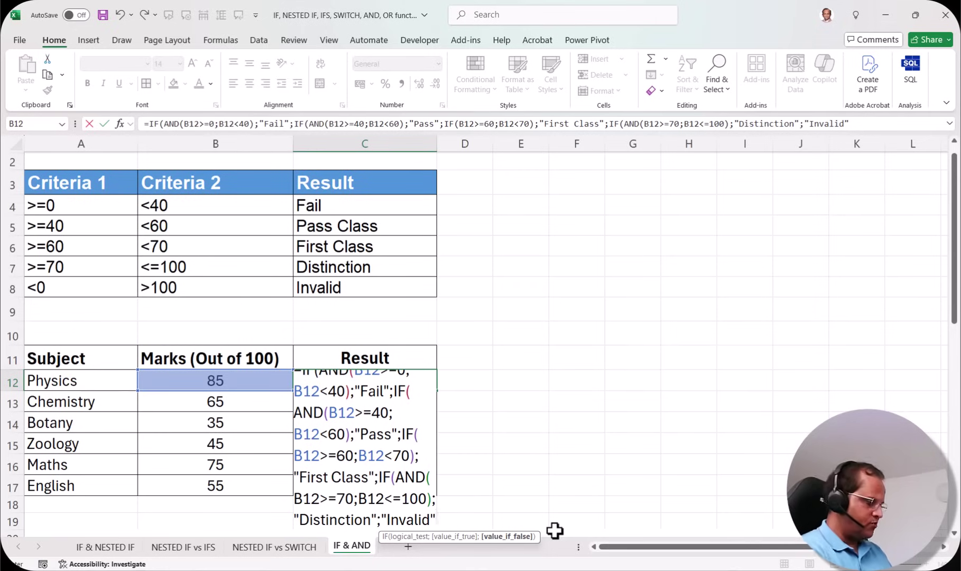
{"action": "type", "text": ")"}
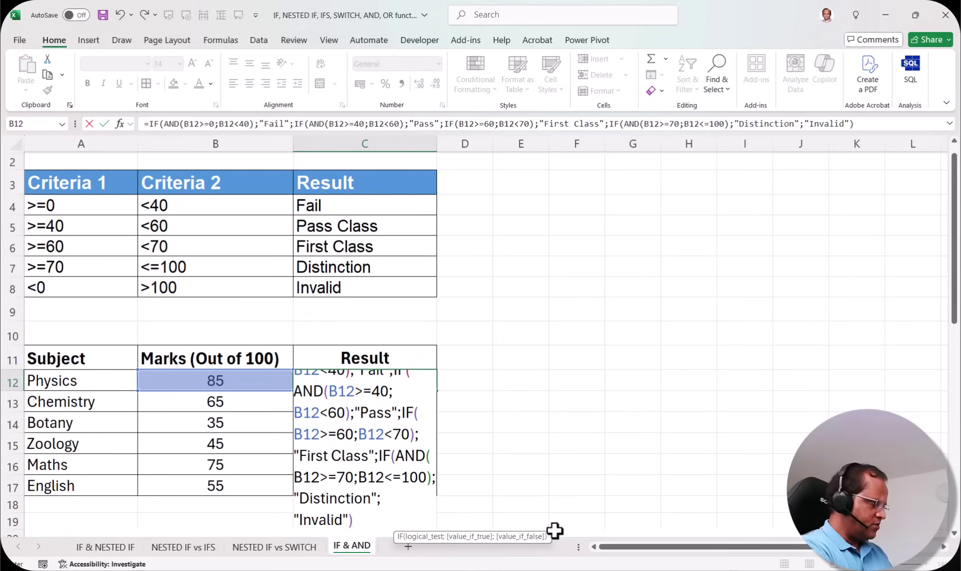
{"action": "type", "text": ")"}
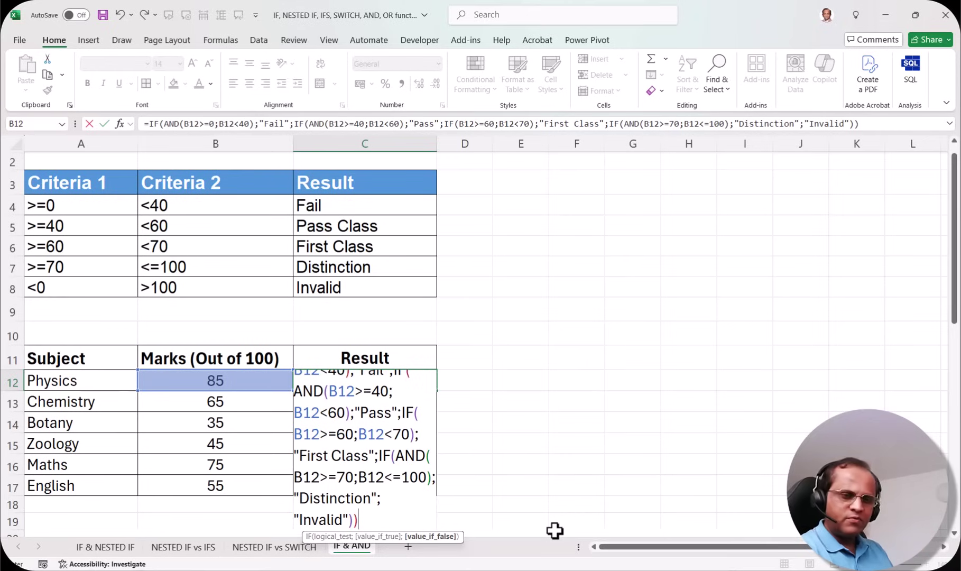
{"action": "type", "text": ")"}
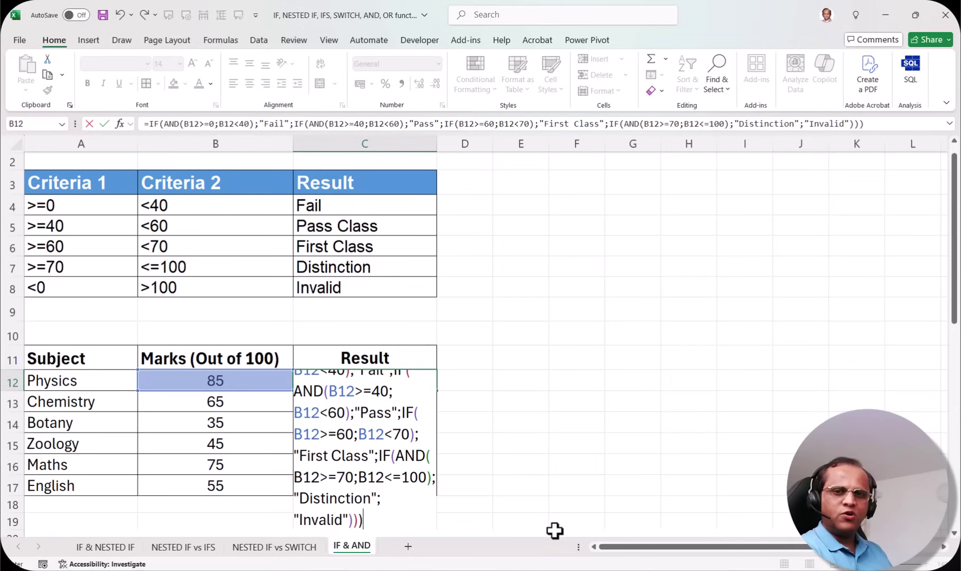
{"action": "key", "text": "Return"}
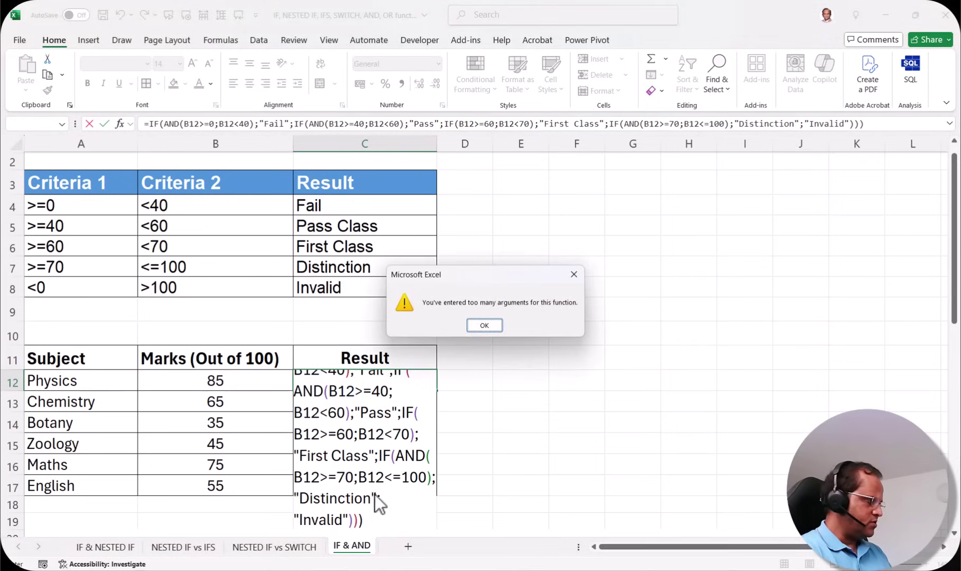
{"action": "left_click", "coordinate": [483, 325]}
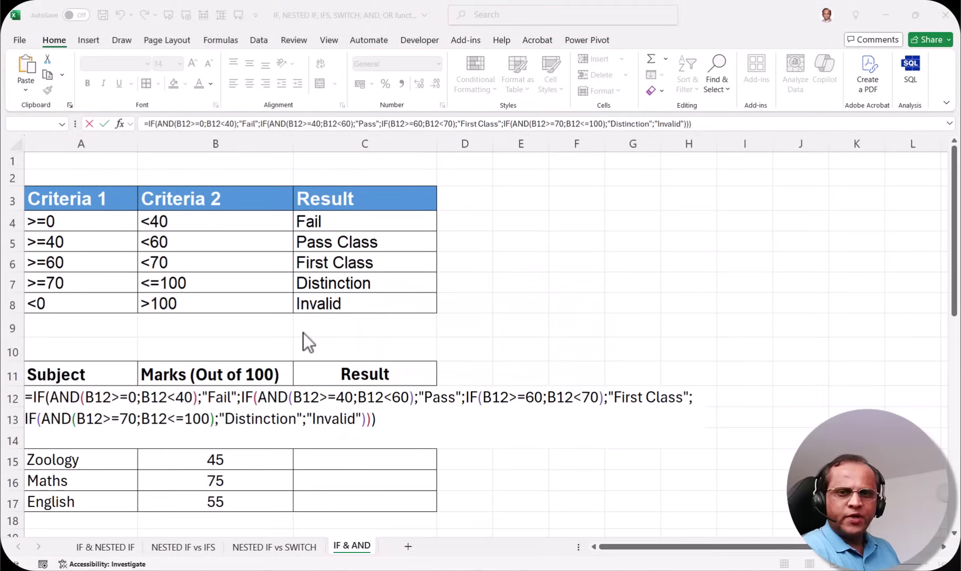
Step: Insert the missing AND( before B12>=60 in C12's third IF, add a fourth closing parenthesis at the end and enter the formula
{"action": "left_click", "coordinate": [483, 396]}
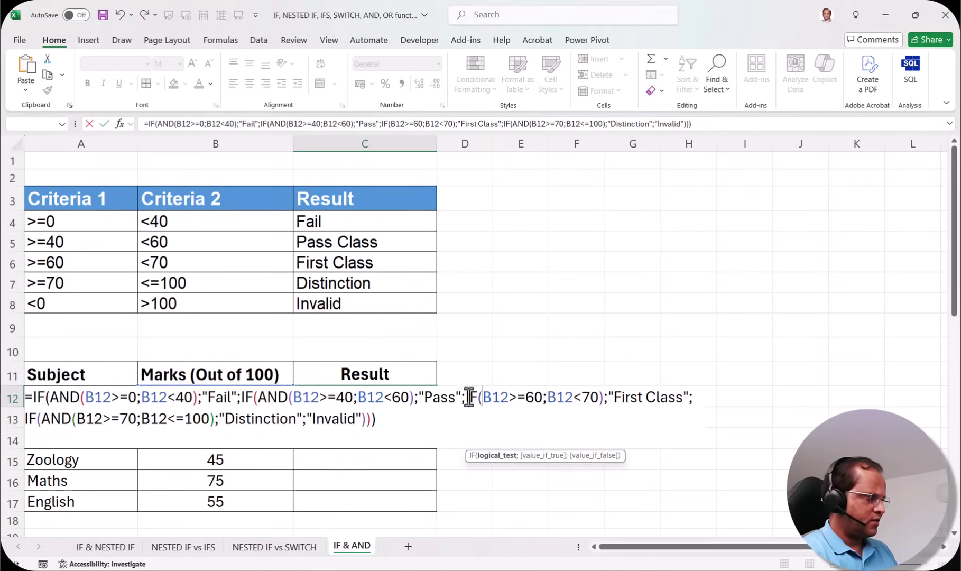
{"action": "type", "text": "an"}
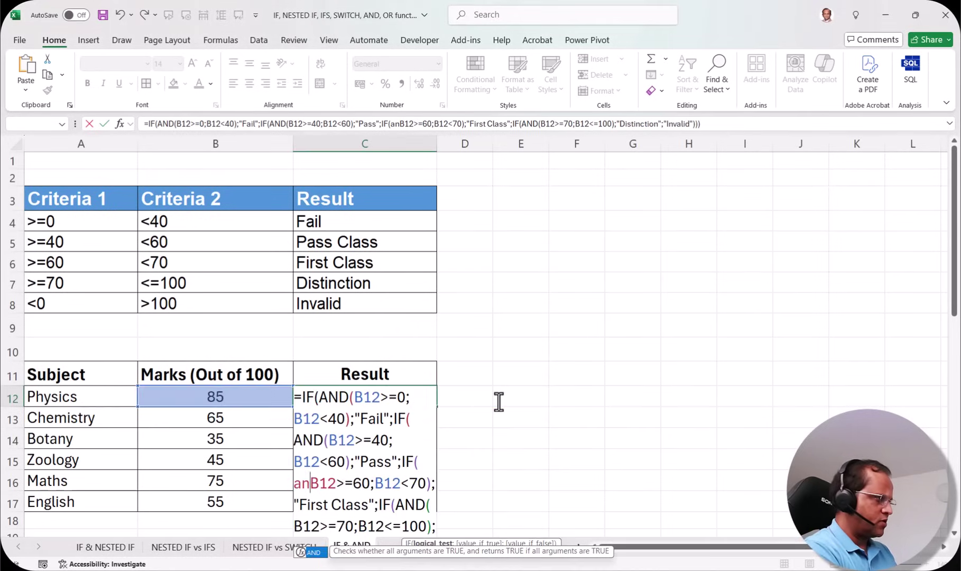
{"action": "type", "text": "d"}
{"action": "key", "text": "Tab"}
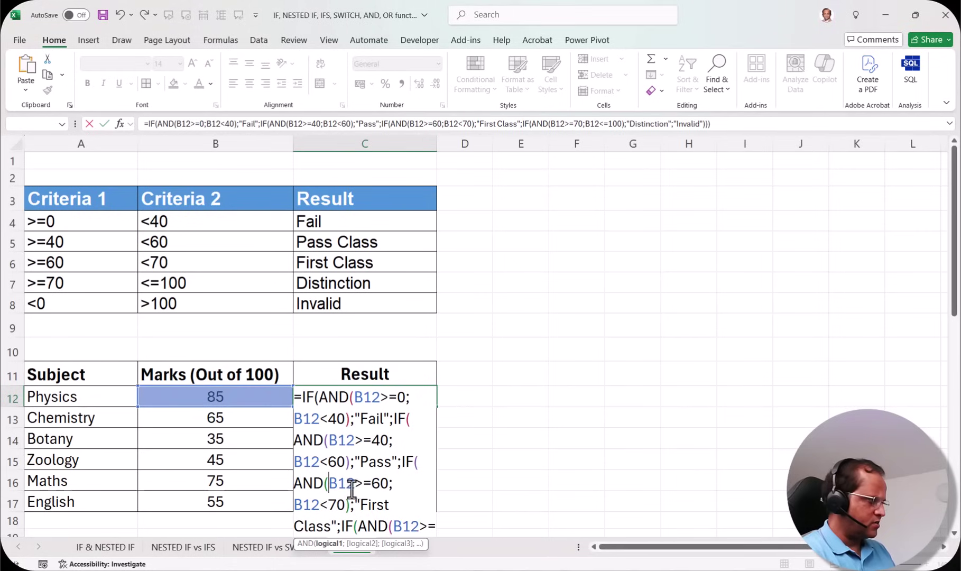
{"action": "scroll", "coordinate": [365, 476], "scroll_direction": "down", "scroll_amount": 1}
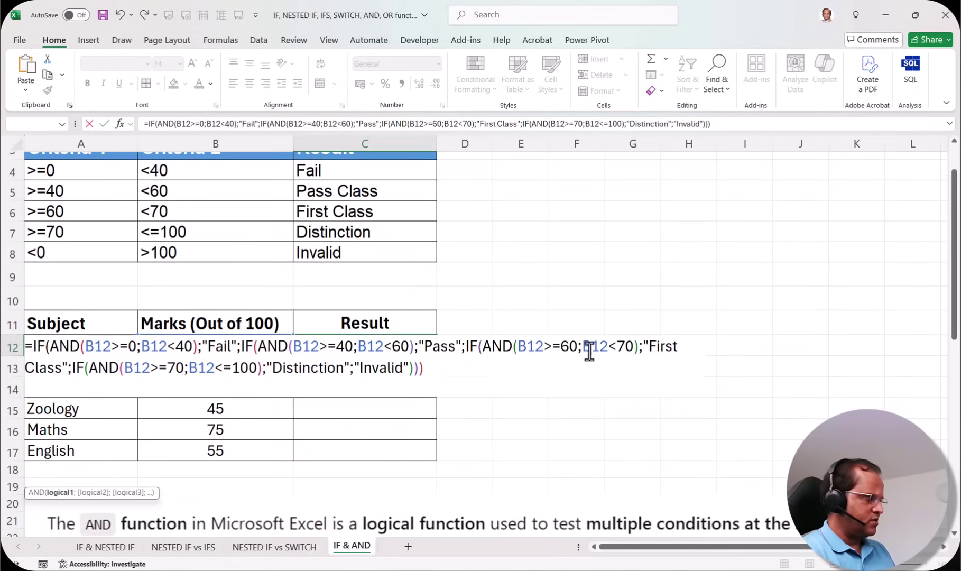
{"action": "left_click", "coordinate": [418, 367]}
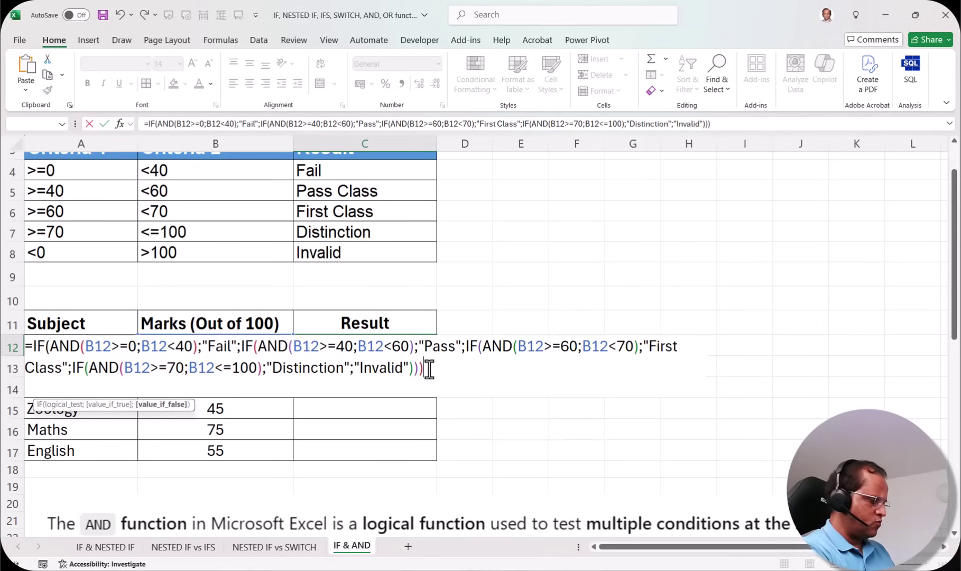
{"action": "type", "text": ")"}
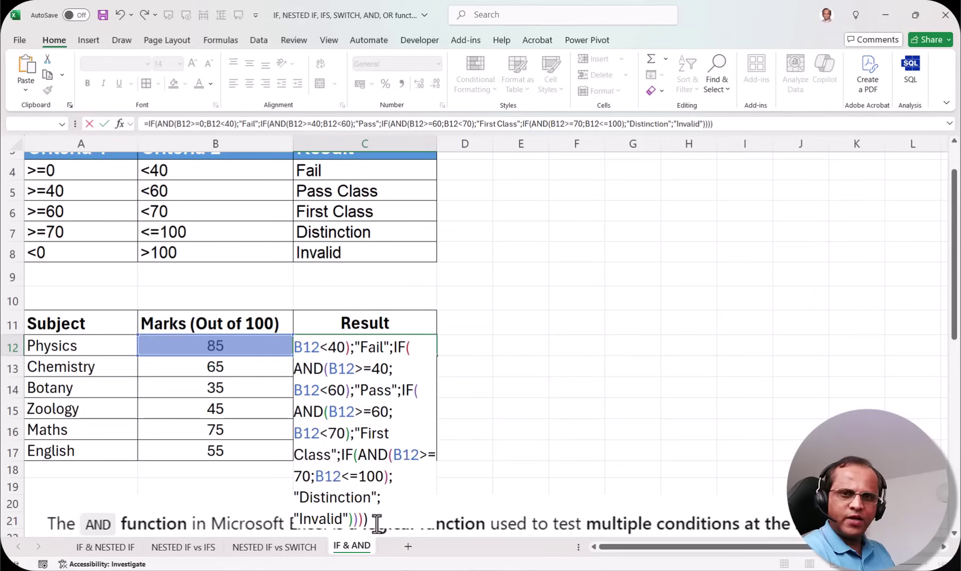
{"action": "key", "text": "Return"}
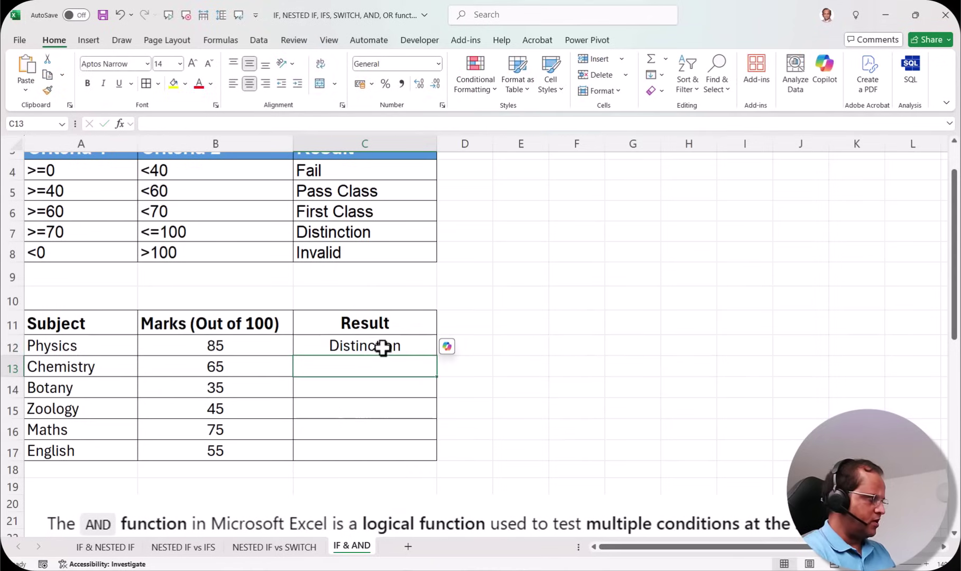
Step: Fill the grading formula from C12 down to C17, and check the copied formula in C14 and the Physics marks in B12
{"action": "left_click", "coordinate": [382, 345]}
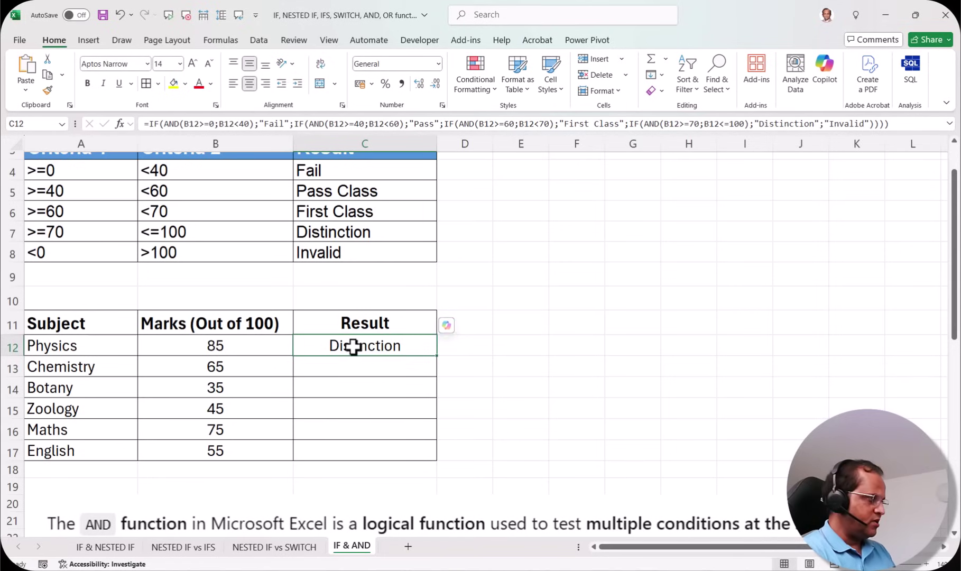
{"action": "left_click_drag", "start_coordinate": [437, 356], "coordinate": [435, 460]}
{"action": "left_click", "coordinate": [380, 387]}
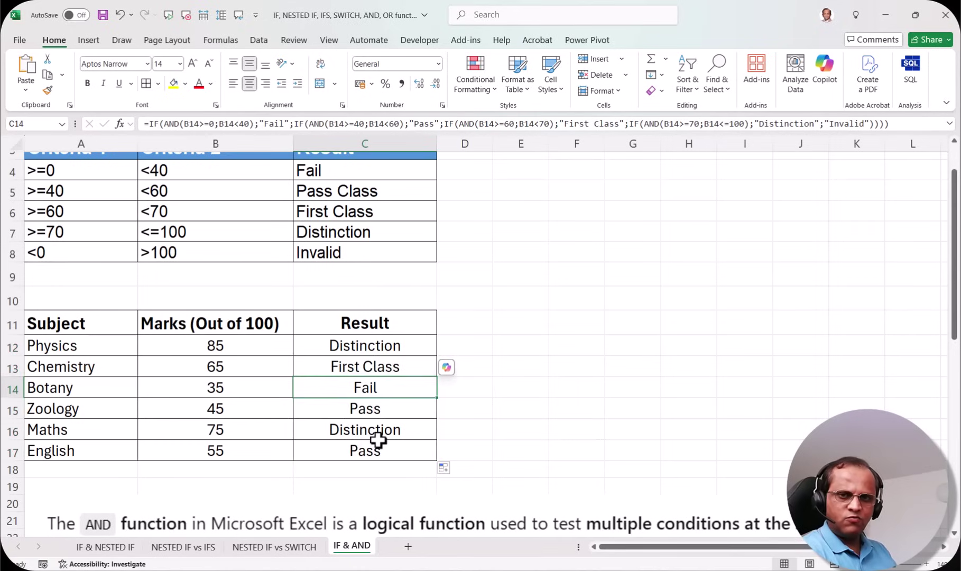
{"action": "left_click", "coordinate": [215, 346]}
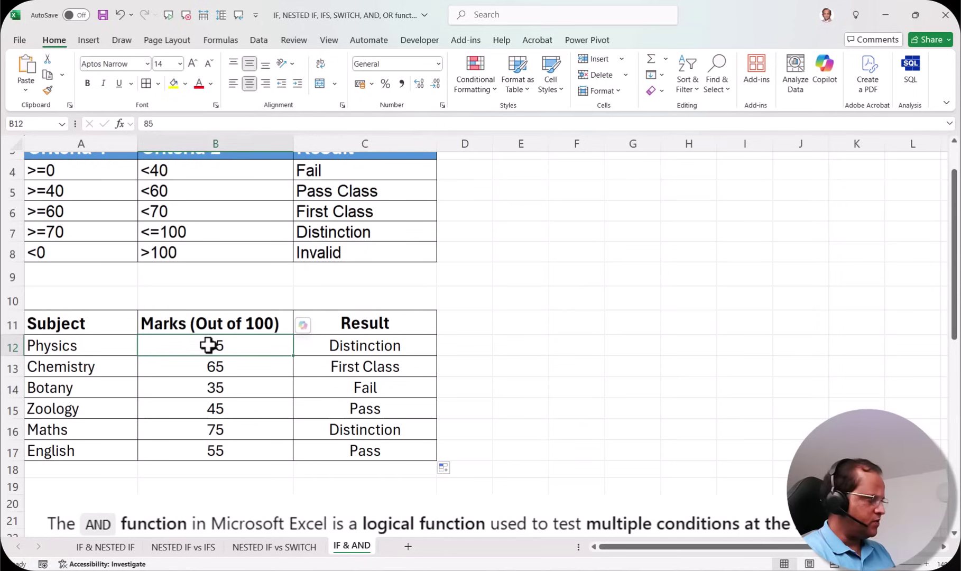
Step: Set the Physics marks in B12 to 185 and check the grading result in C12
{"action": "type", "text": "1"}
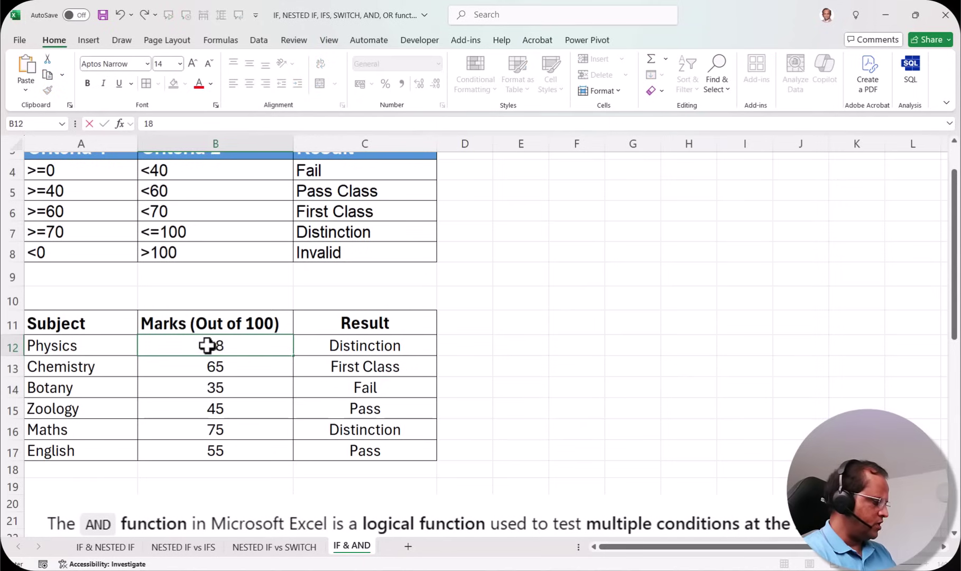
{"action": "type", "text": "85"}
{"action": "key", "text": "Return"}
{"action": "left_click", "coordinate": [373, 346]}
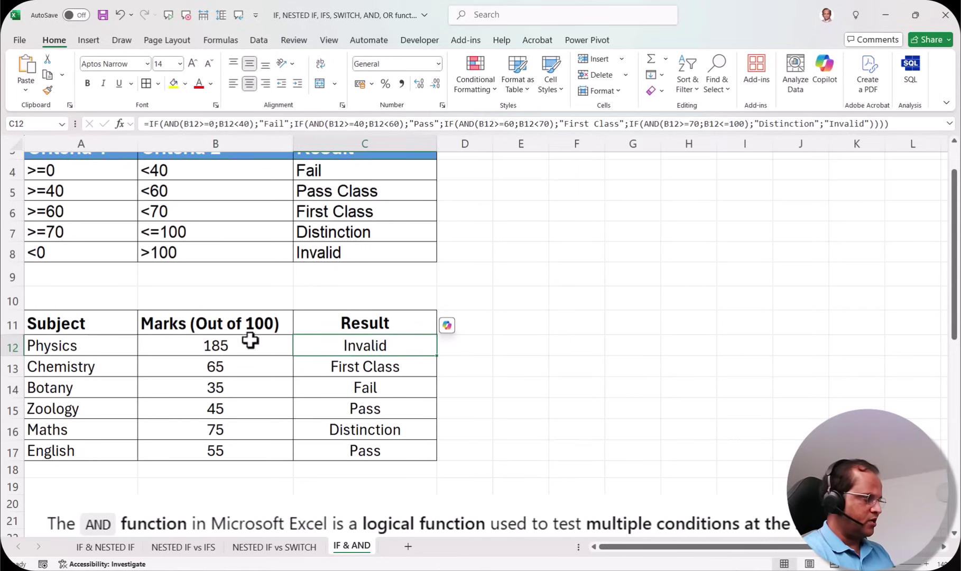
Step: Turn the Botany marks in B14 into the negative value -35 and check the grading result in C14
{"action": "left_click", "coordinate": [217, 387]}
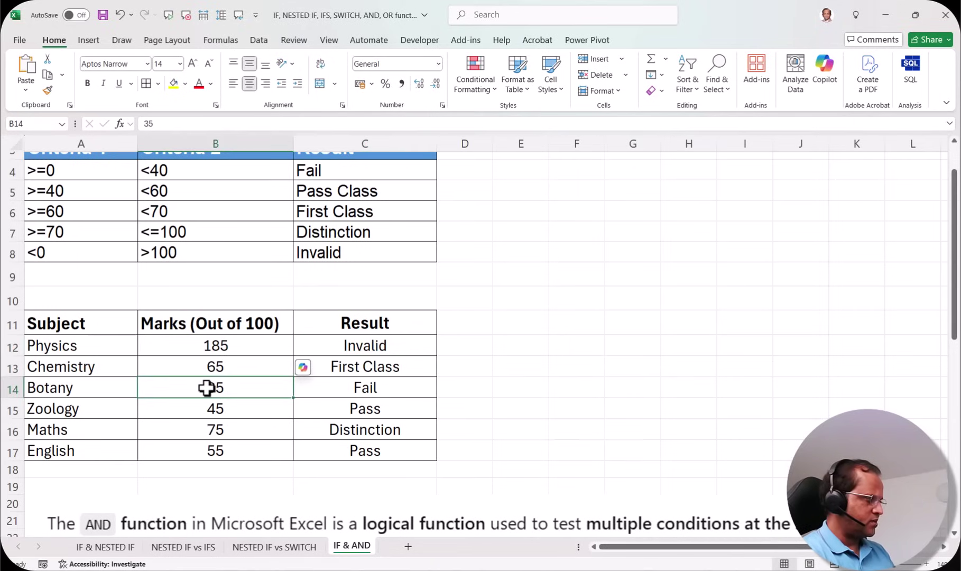
{"action": "double_click", "coordinate": [207, 386]}
{"action": "left_click", "coordinate": [141, 387]}
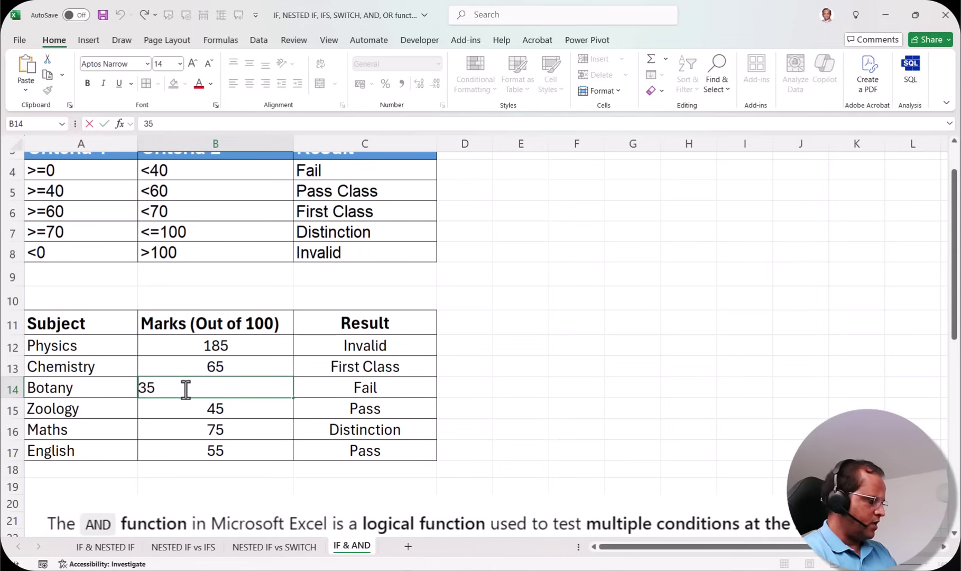
{"action": "type", "text": "-"}
{"action": "key", "text": "Return"}
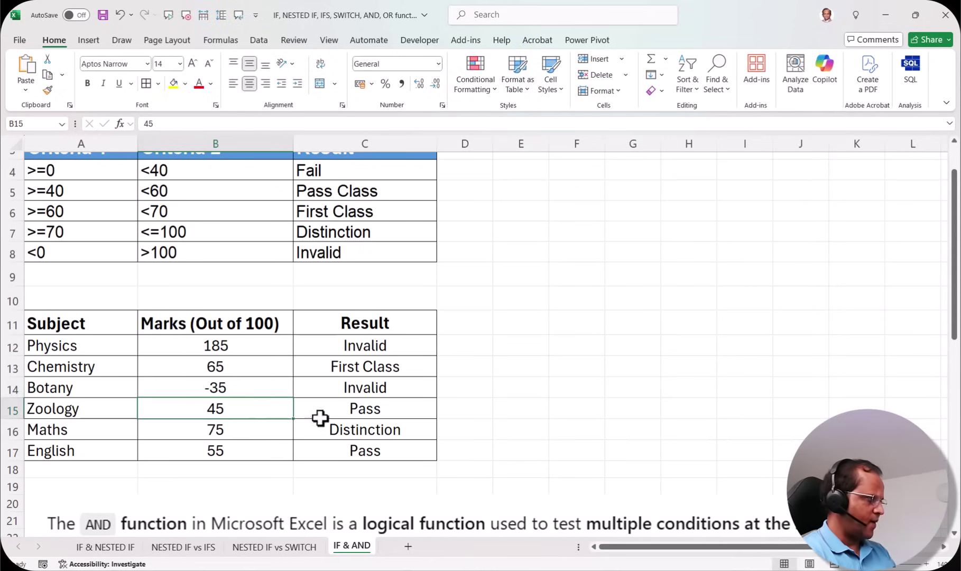
{"action": "left_click", "coordinate": [392, 391]}
Step: Set the Botany marks in B14 to 0 and check how C14 grades them
{"action": "left_click", "coordinate": [264, 389]}
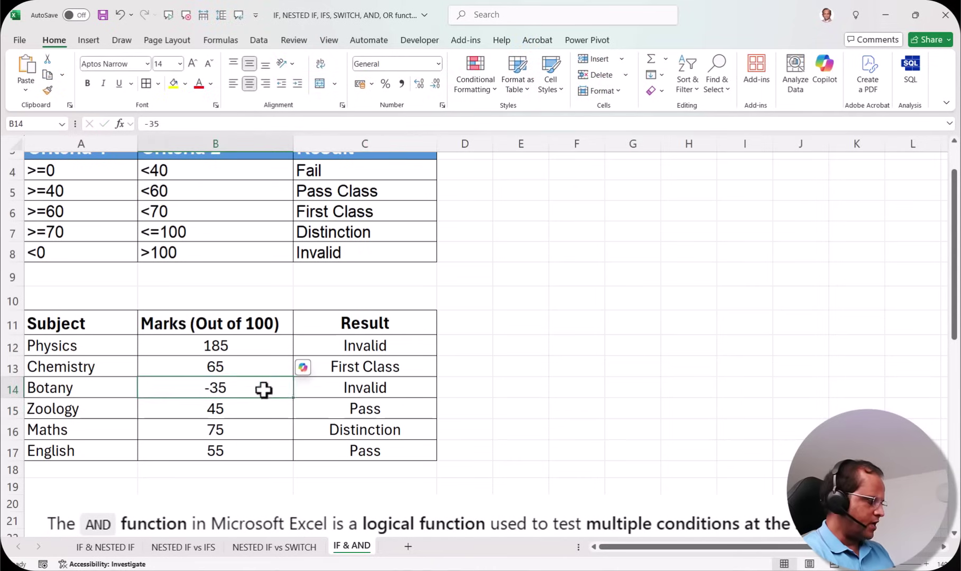
{"action": "type", "text": "0"}
{"action": "left_click", "coordinate": [350, 398]}
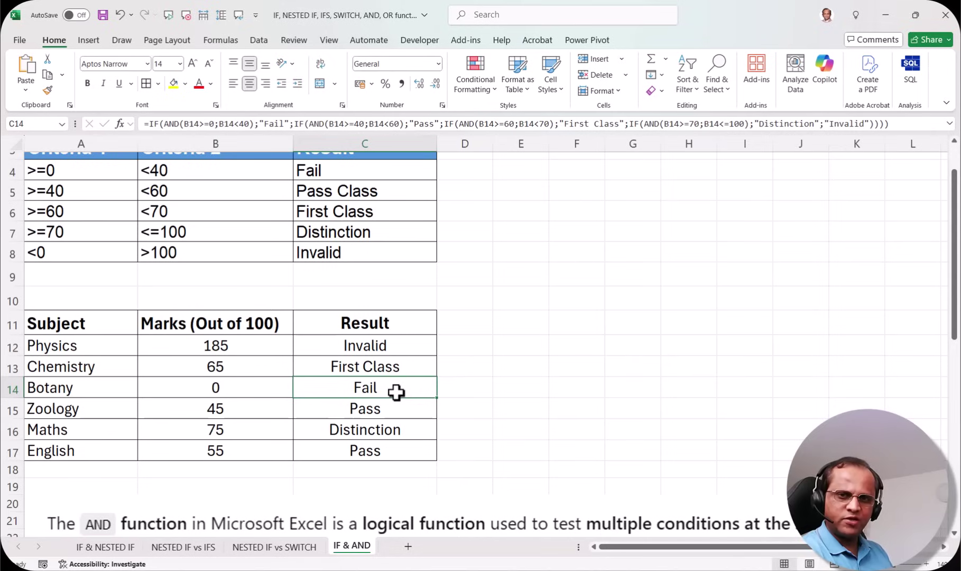
Step: Replace the Botany marks in B14 with -35 again
{"action": "left_click", "coordinate": [187, 392]}
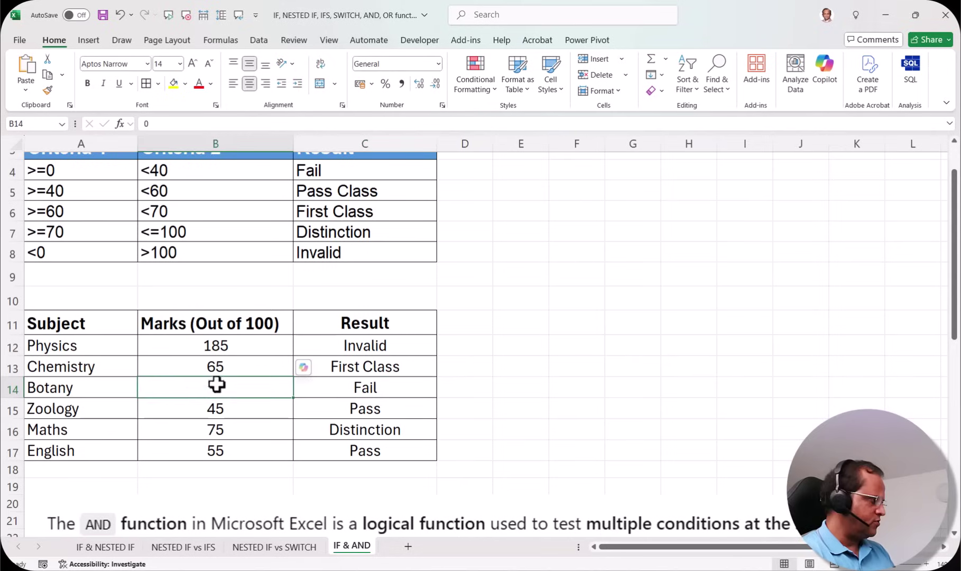
{"action": "type", "text": "-"}
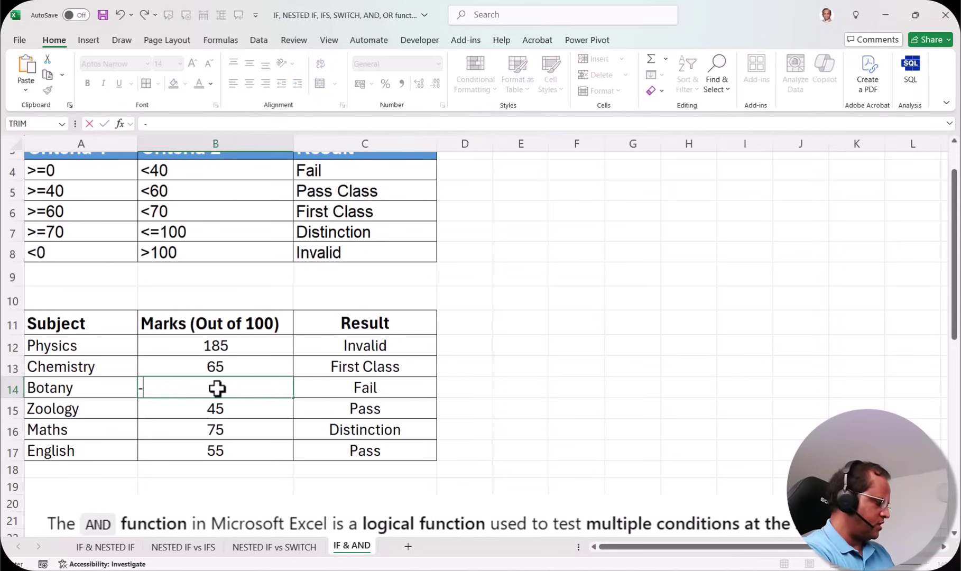
{"action": "type", "text": "35"}
{"action": "key", "text": "Return"}
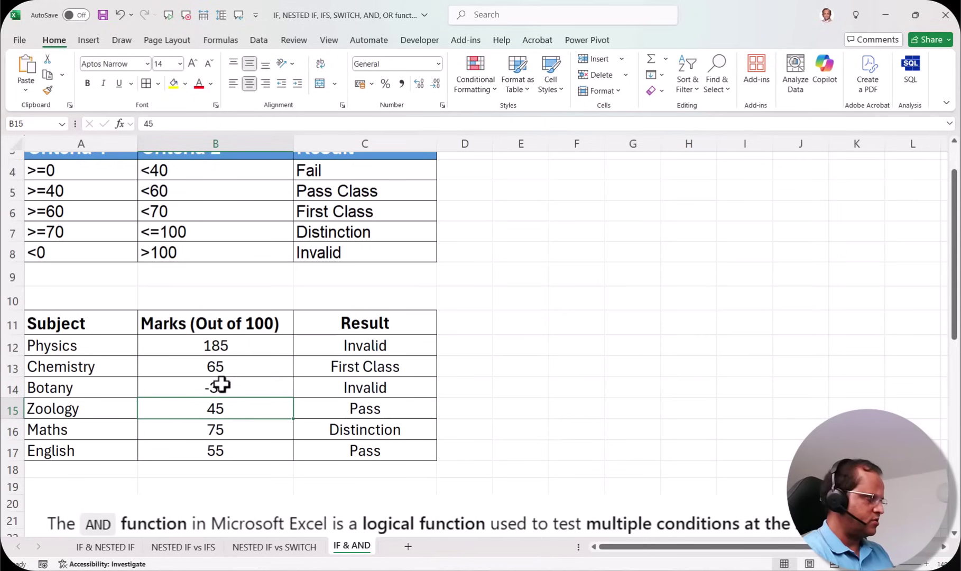